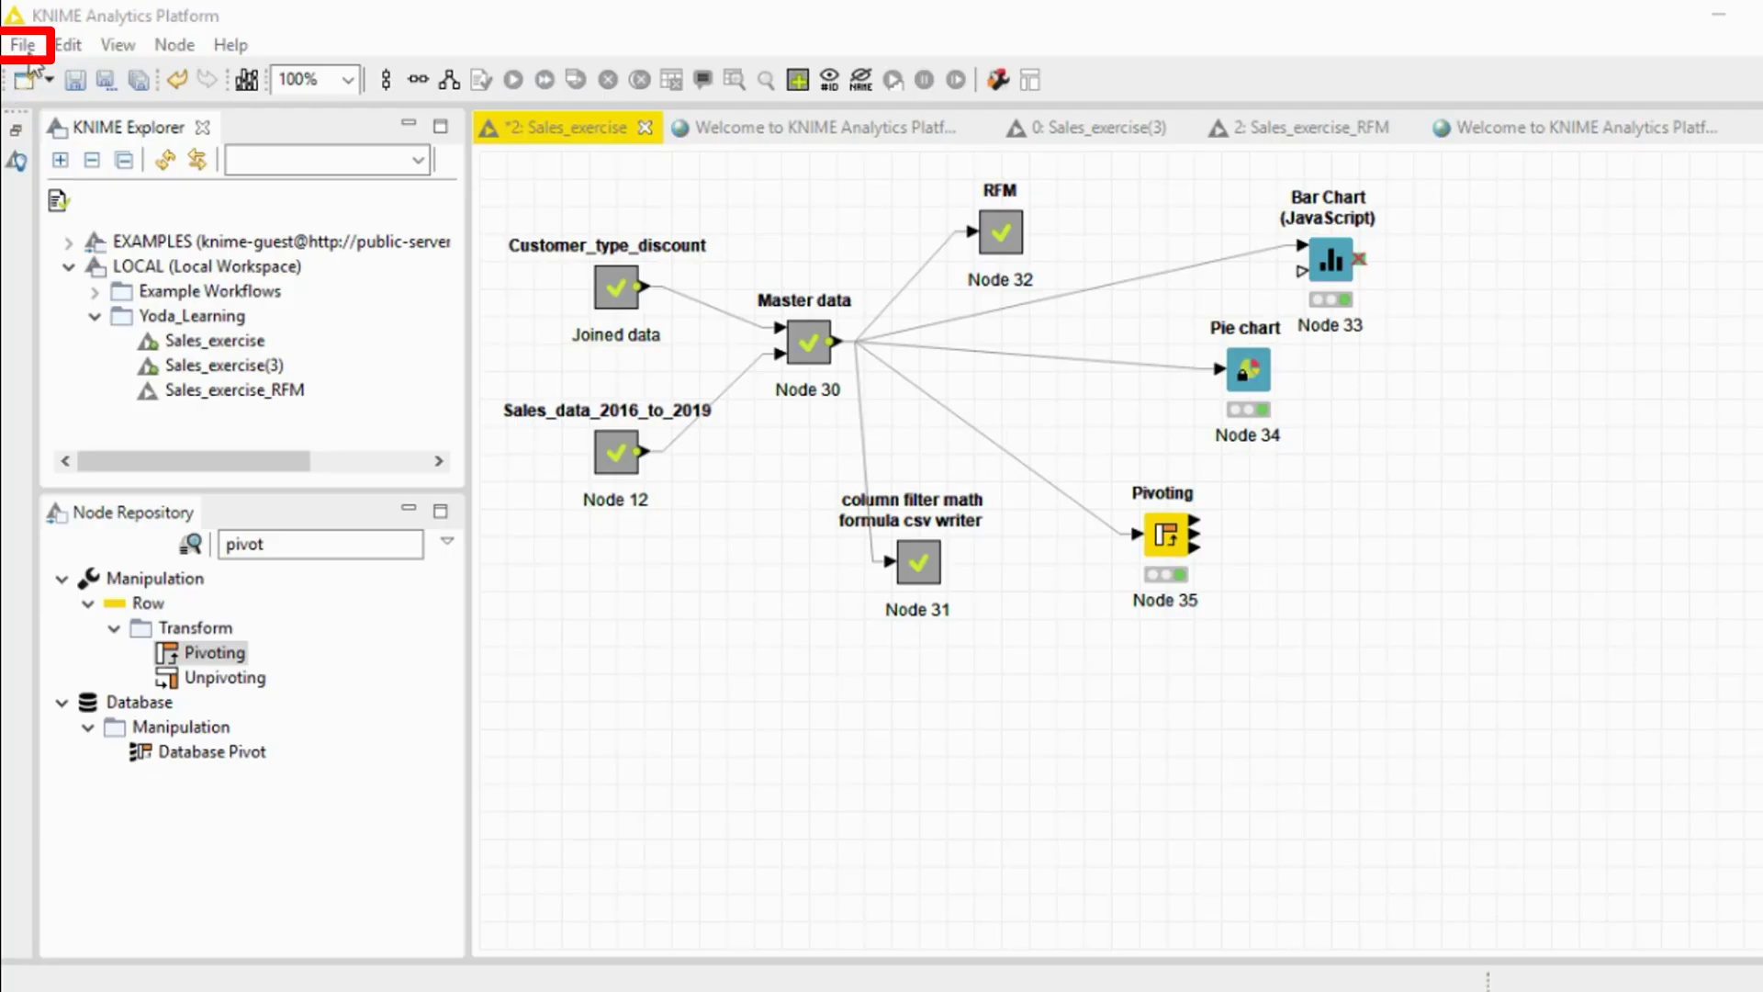
Step: Start a workflow export with LOCAL/Yoda_Learning/Sales_exercise as the source
{"action": "left_click", "coordinate": [25, 46]}
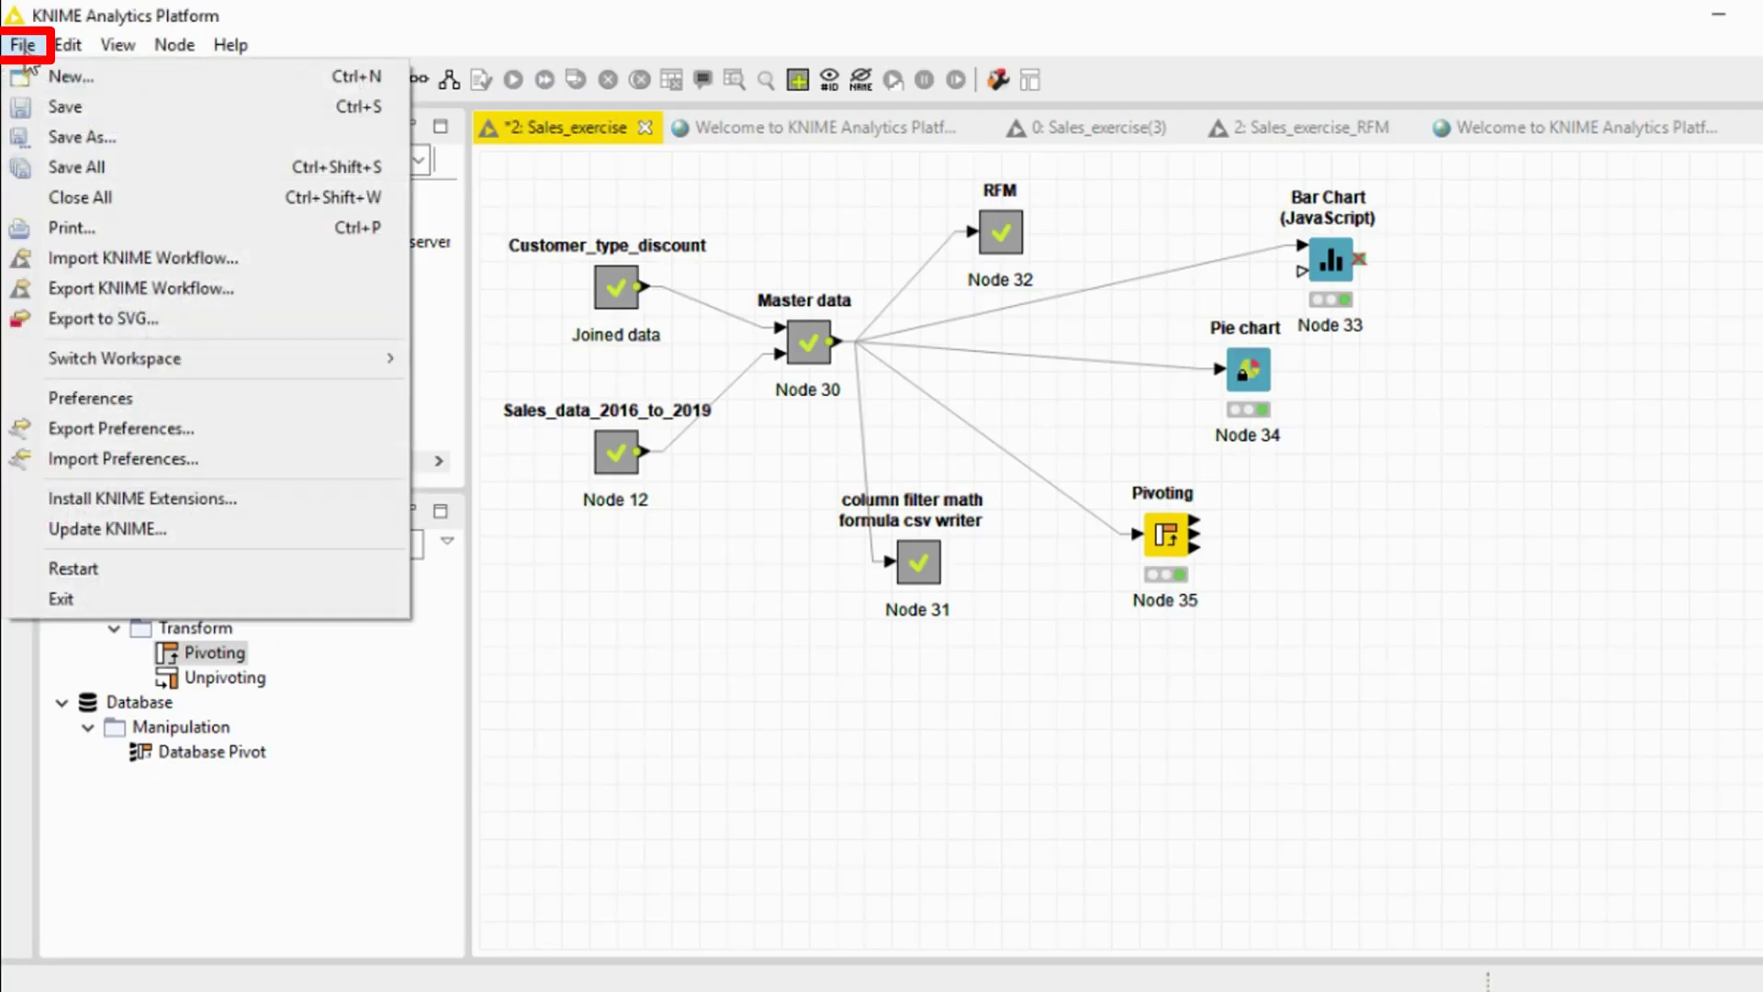
{"action": "left_click", "coordinate": [77, 290]}
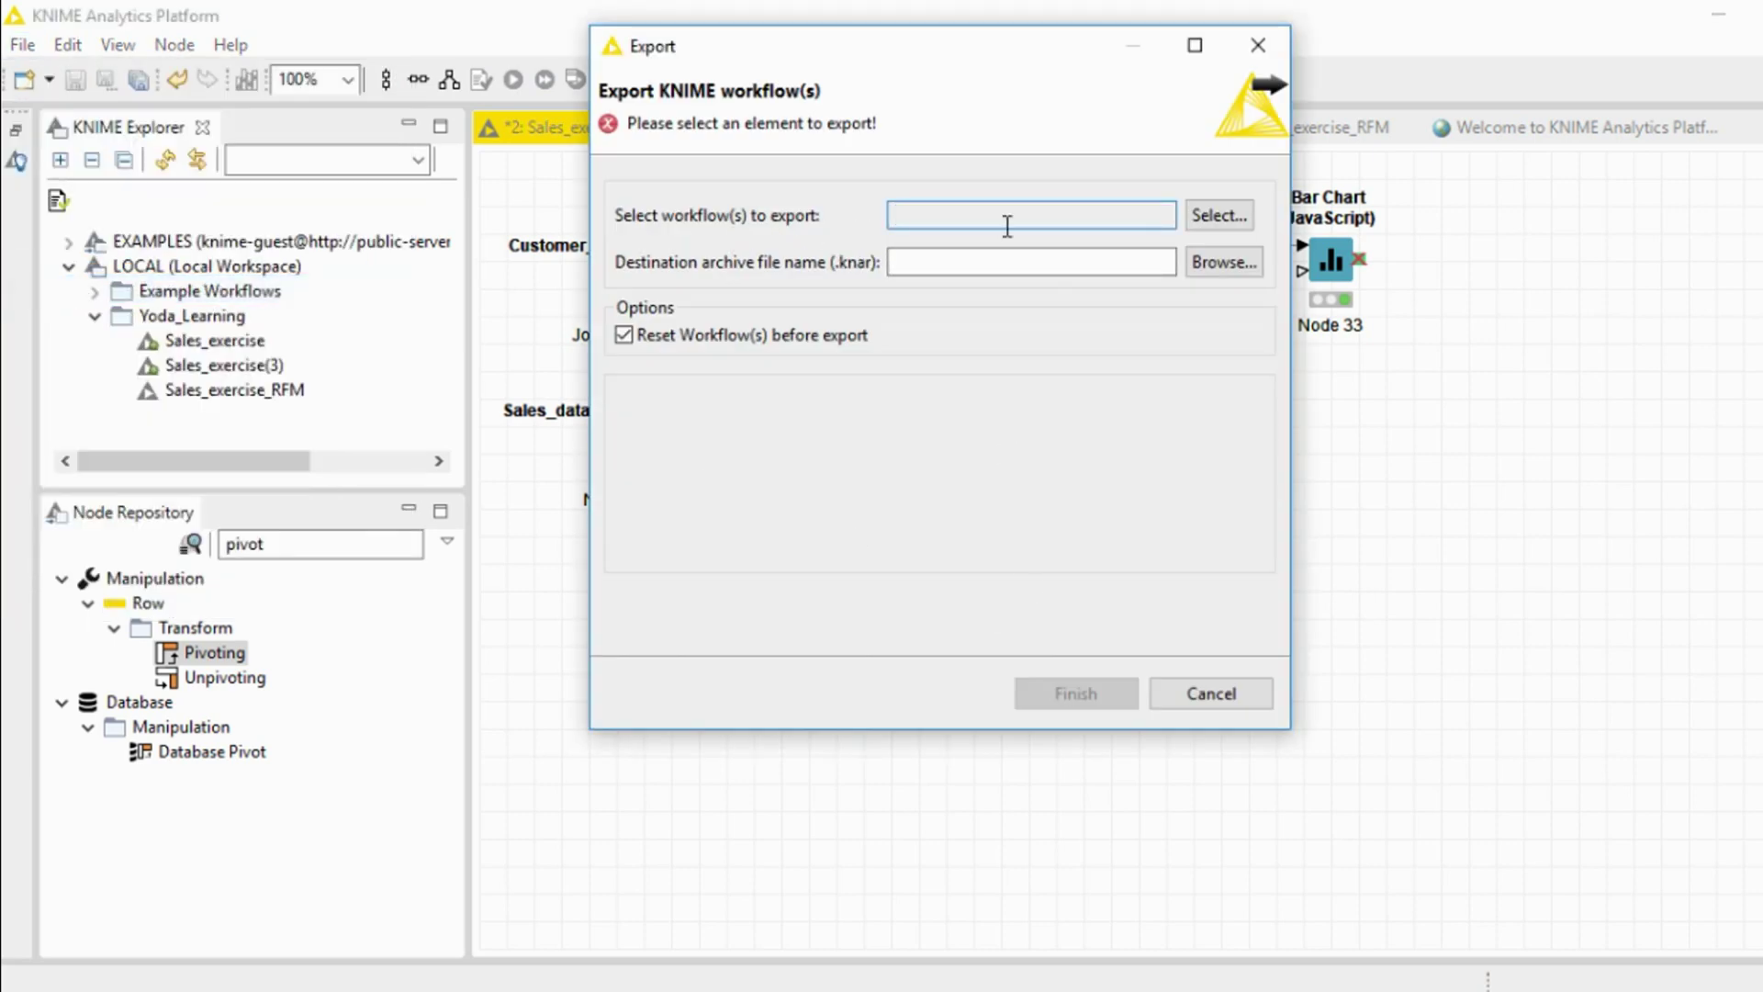
{"action": "left_click", "coordinate": [1217, 220]}
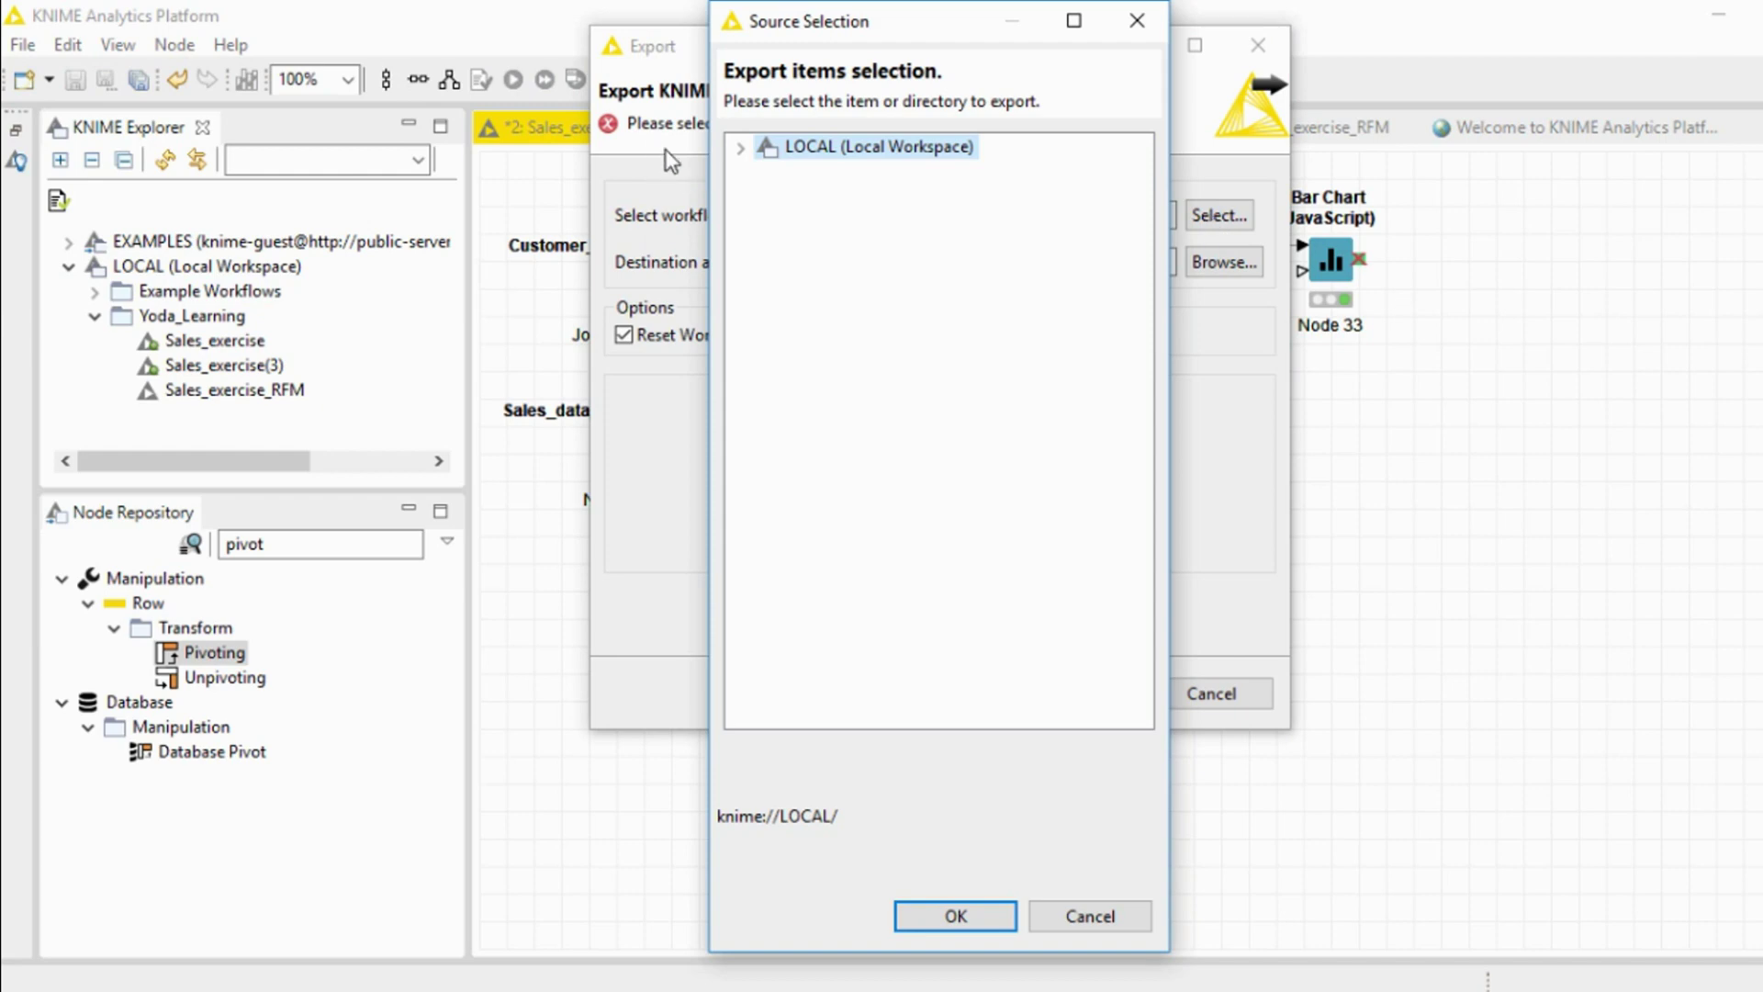
{"action": "left_click", "coordinate": [741, 150]}
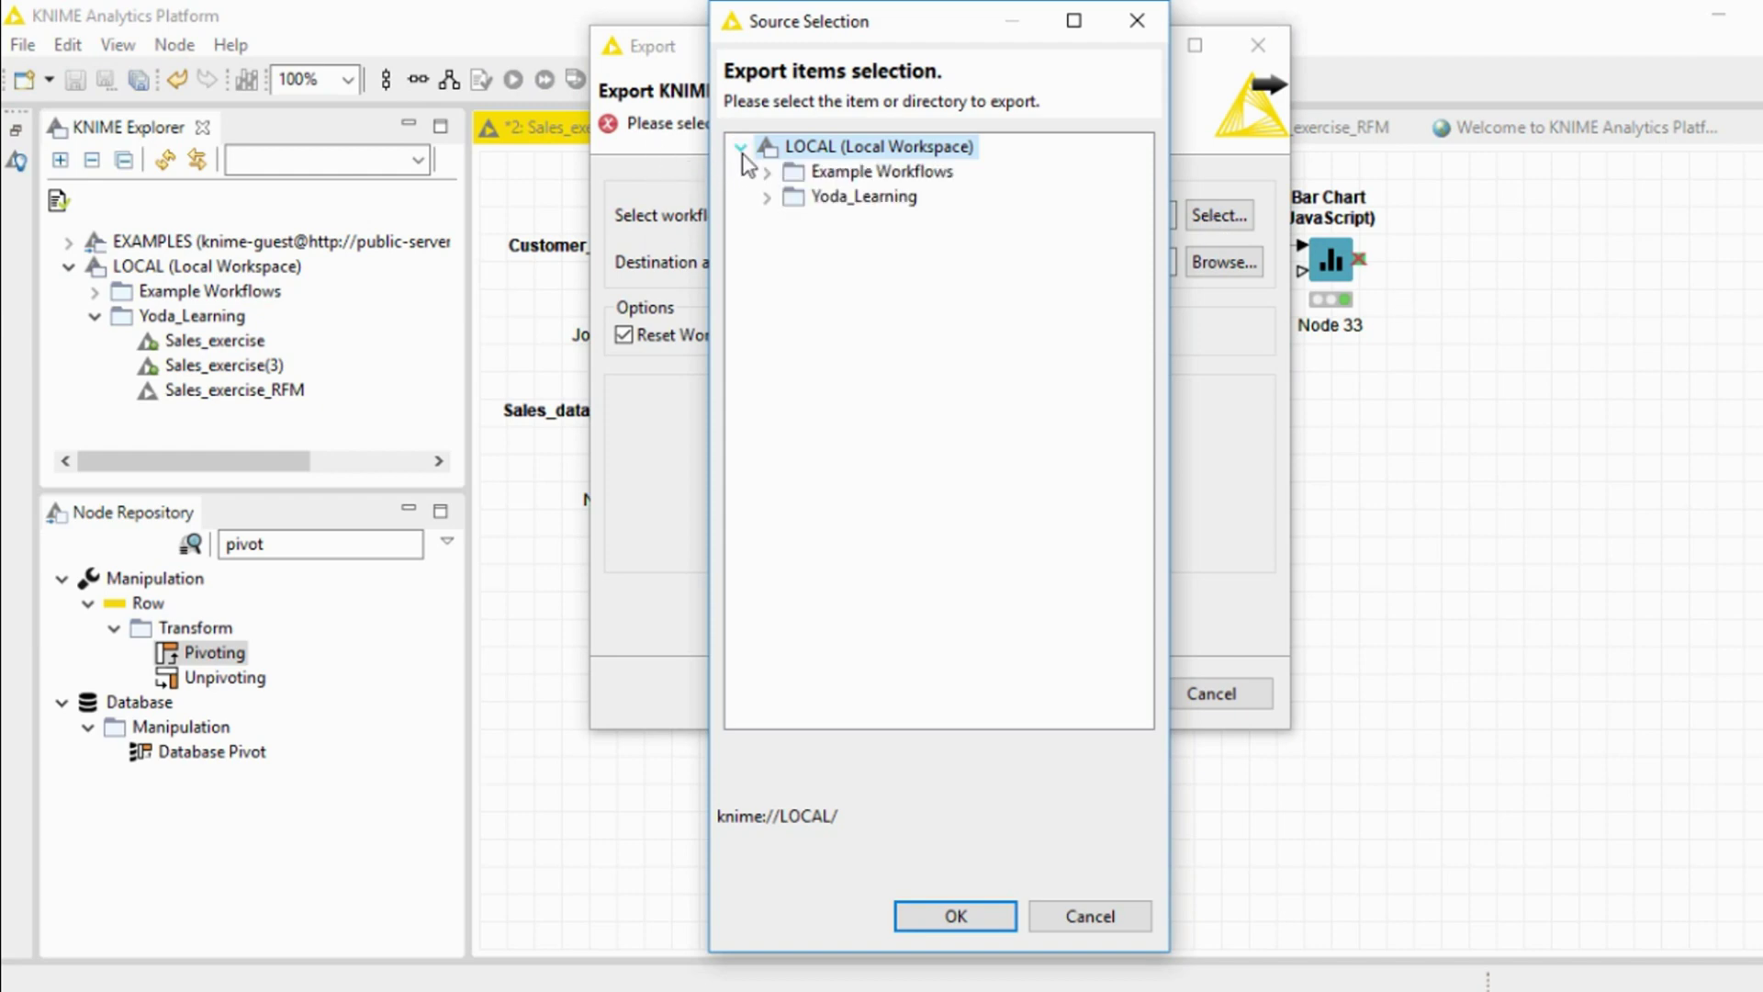
{"action": "left_click", "coordinate": [766, 197]}
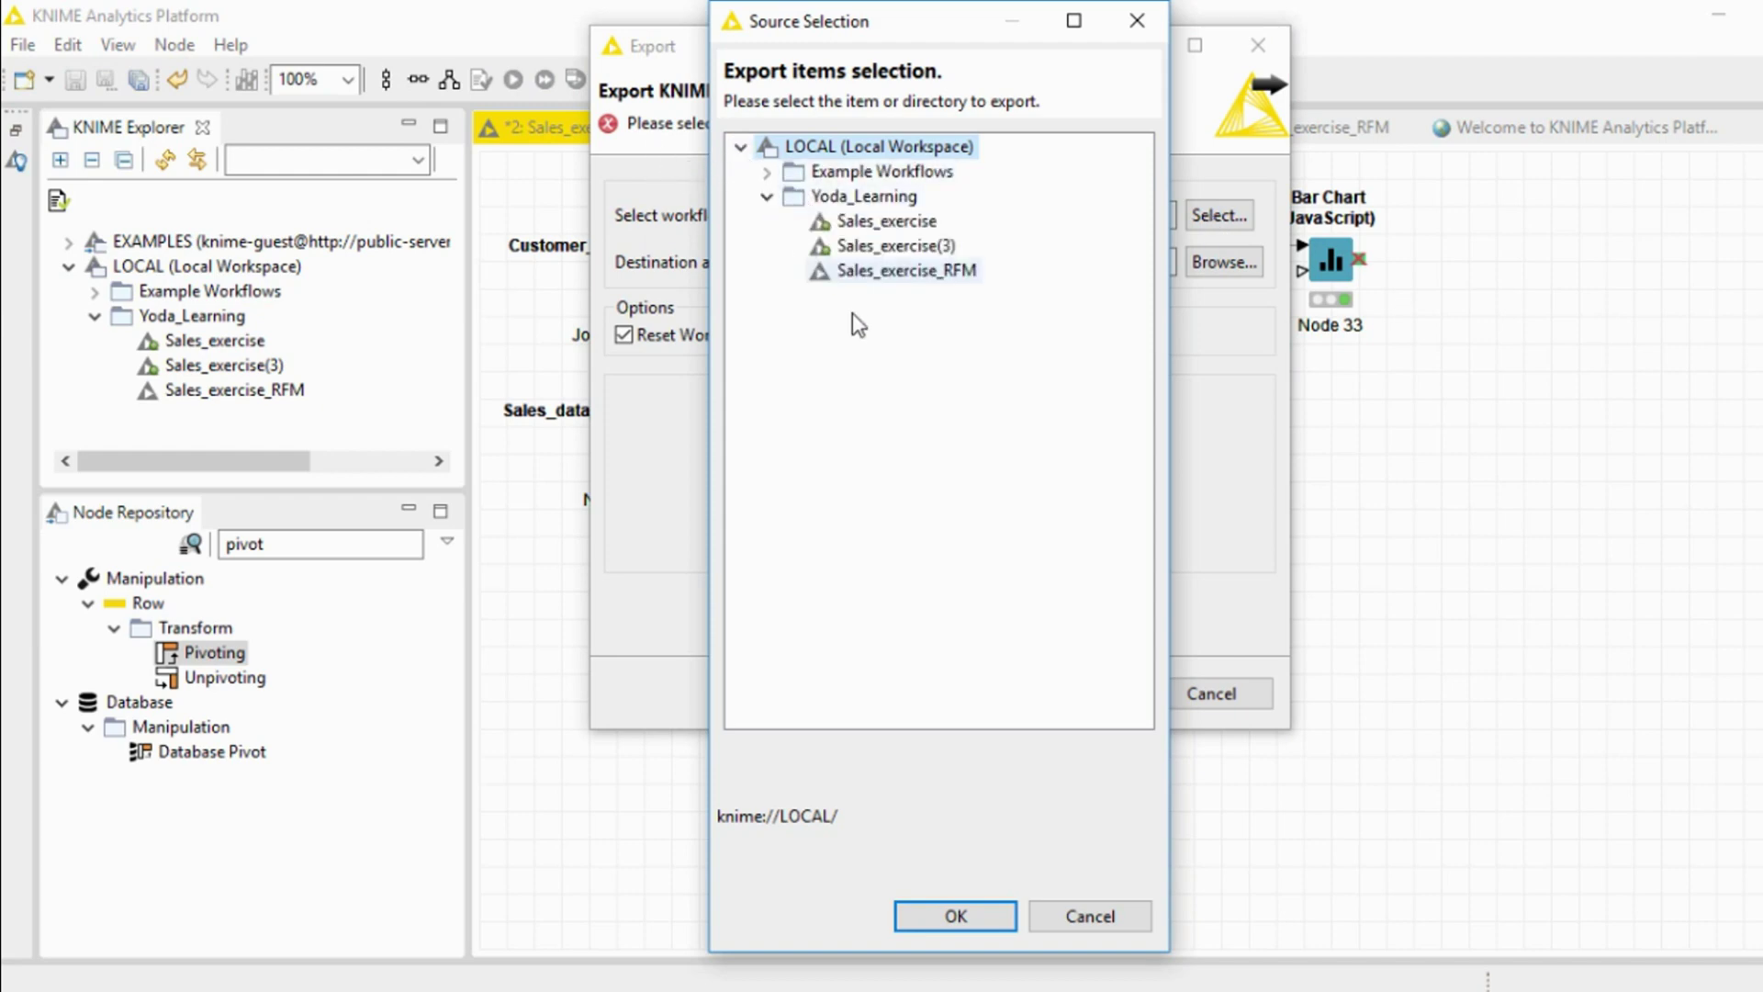
{"action": "left_click", "coordinate": [877, 225]}
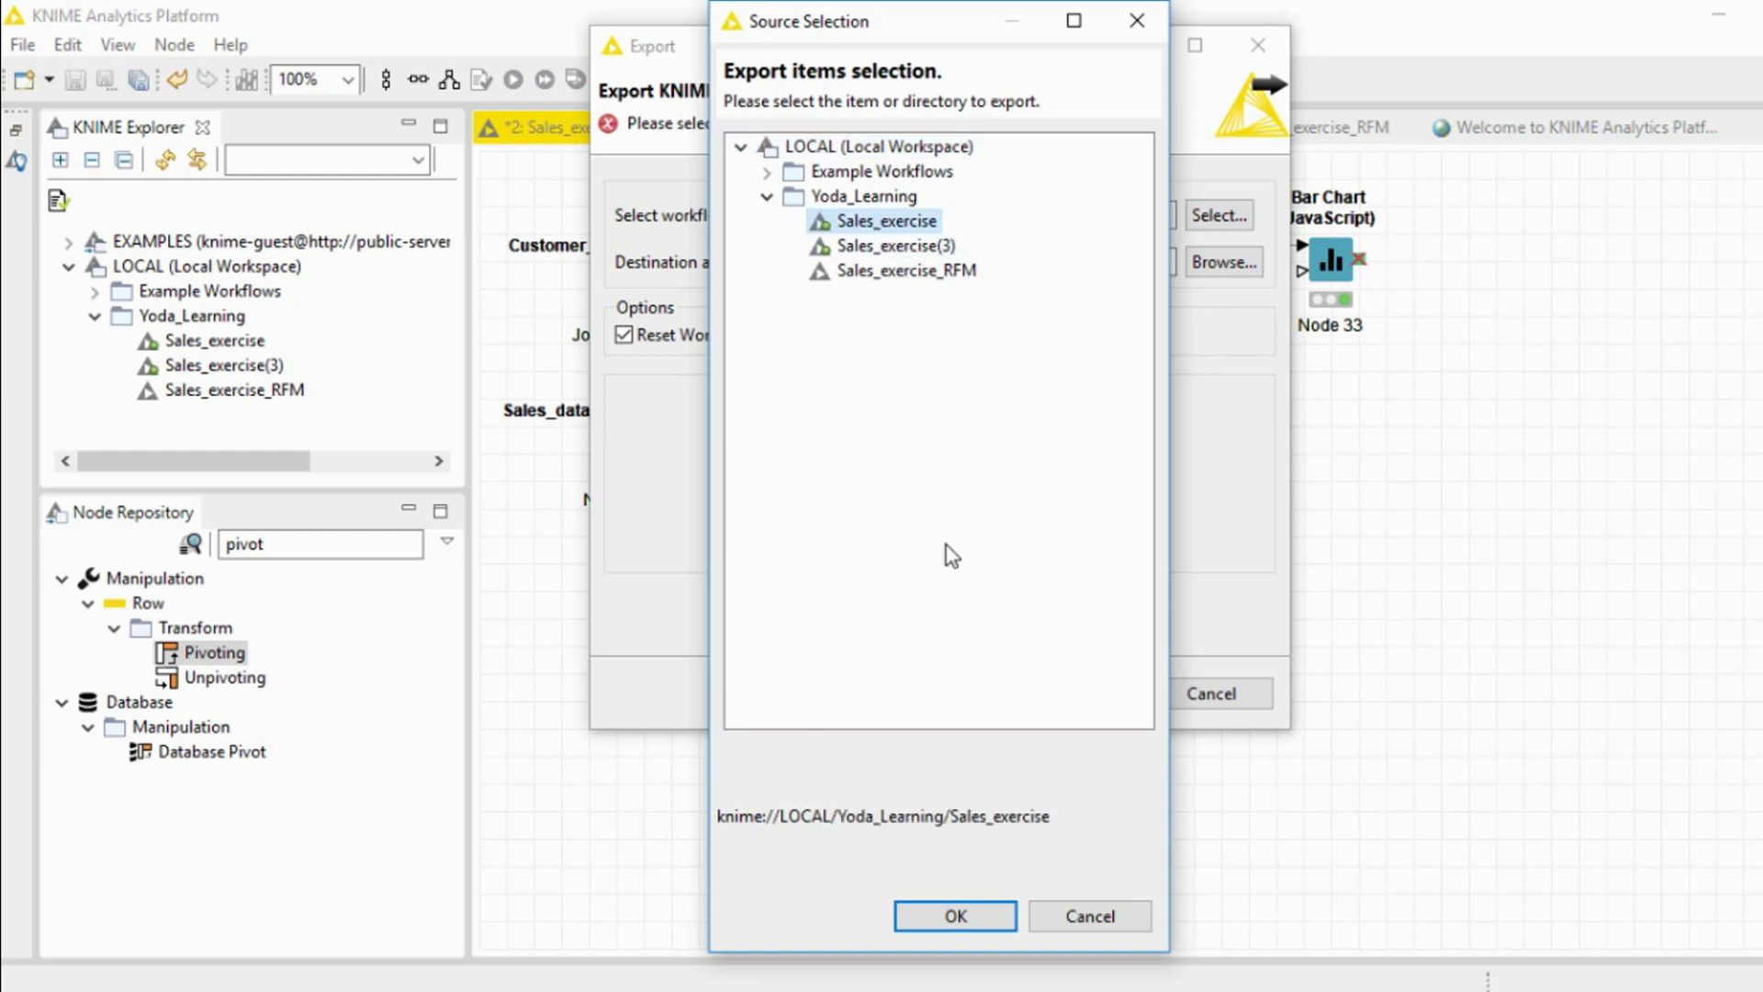
{"action": "left_click", "coordinate": [935, 917]}
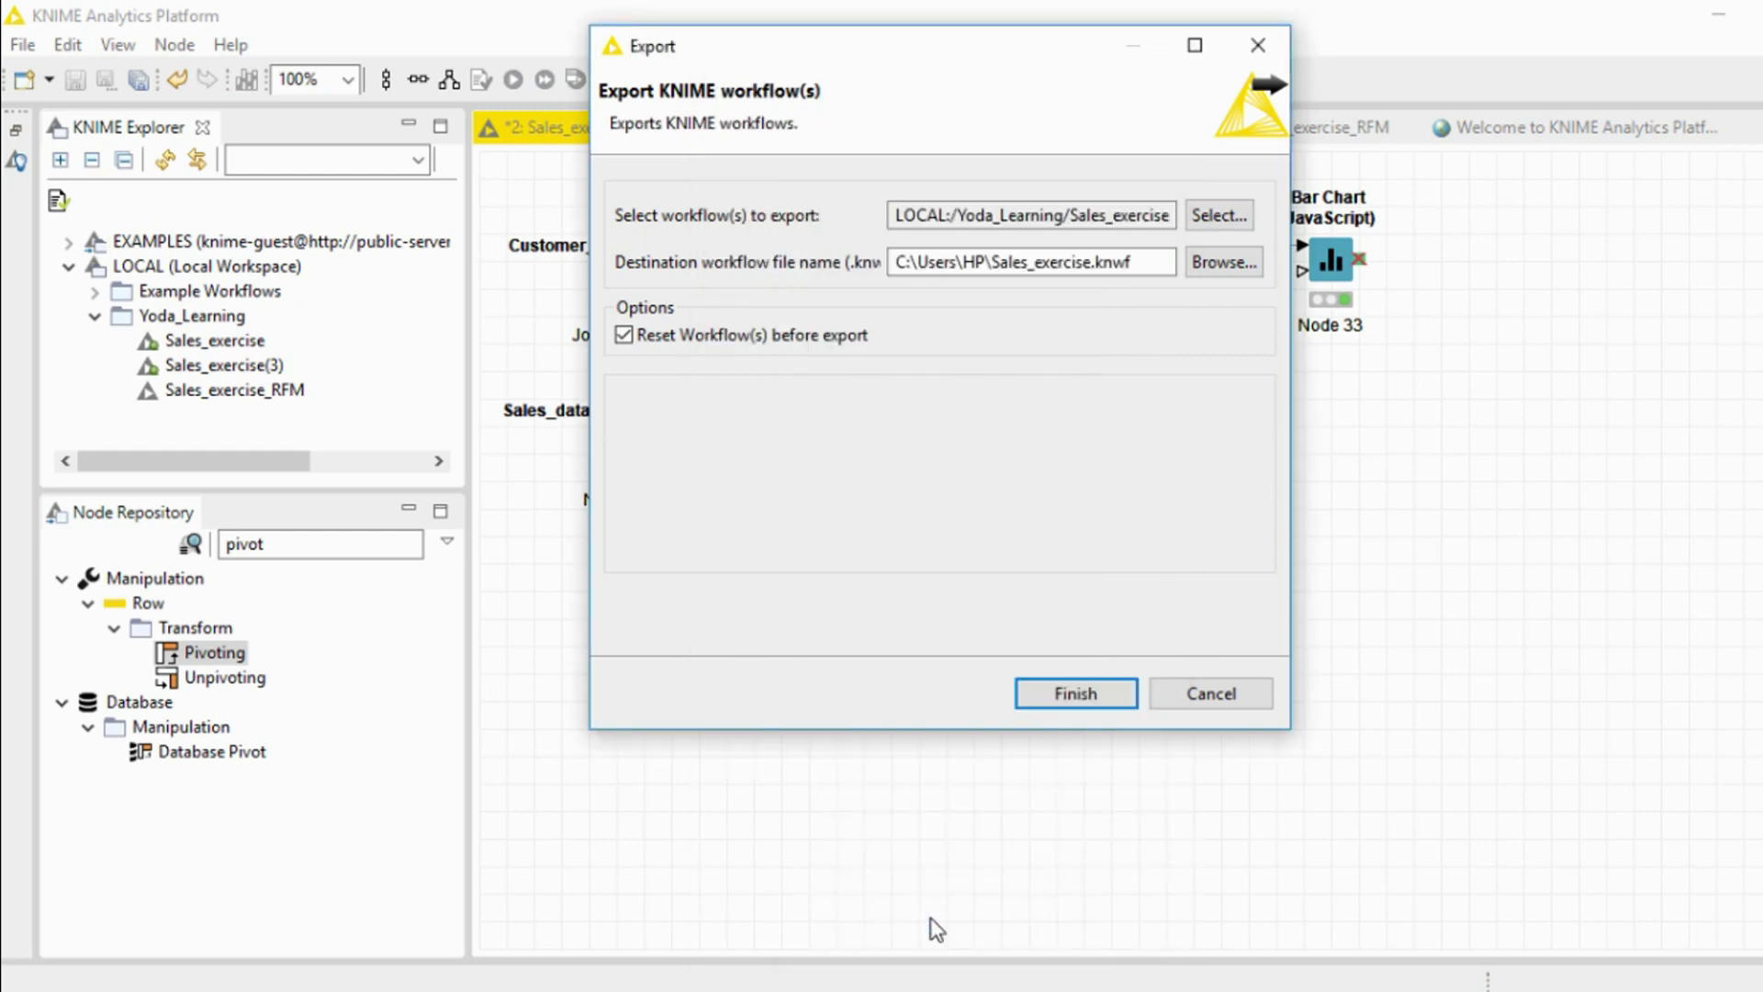
Step: Set the export destination to Sales_exercise.knwf in the Desktop folder
{"action": "left_click", "coordinate": [1217, 267]}
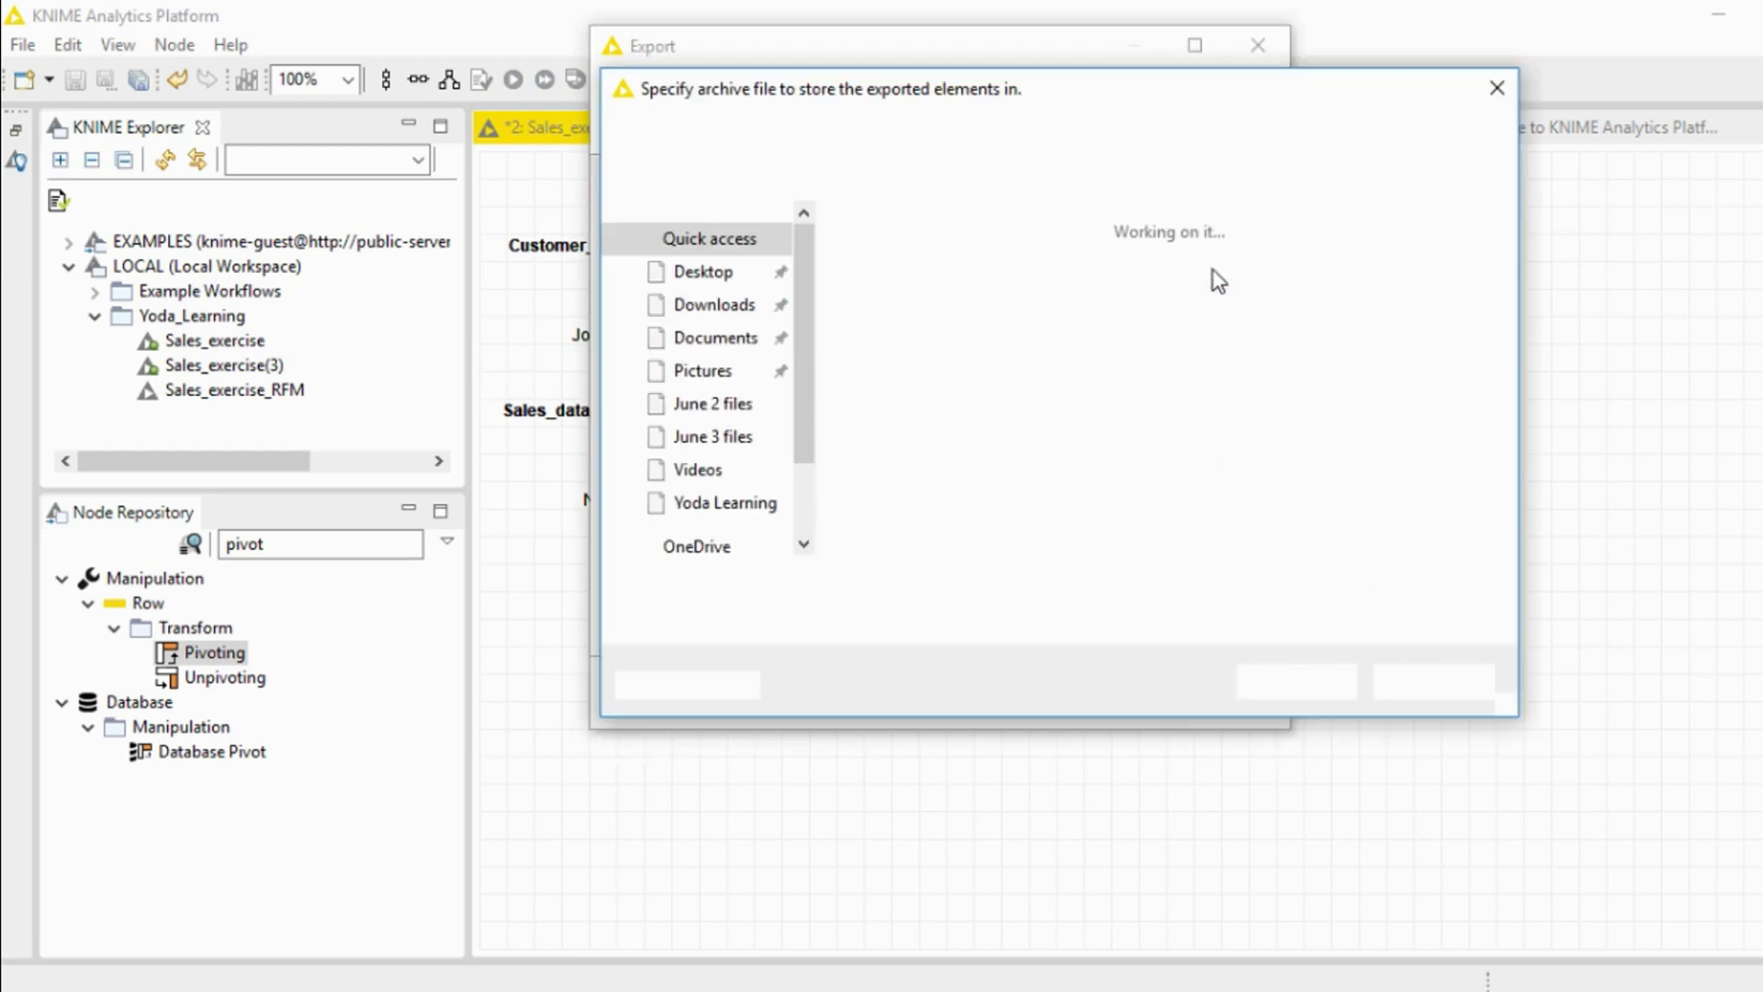
{"action": "left_click", "coordinate": [711, 274]}
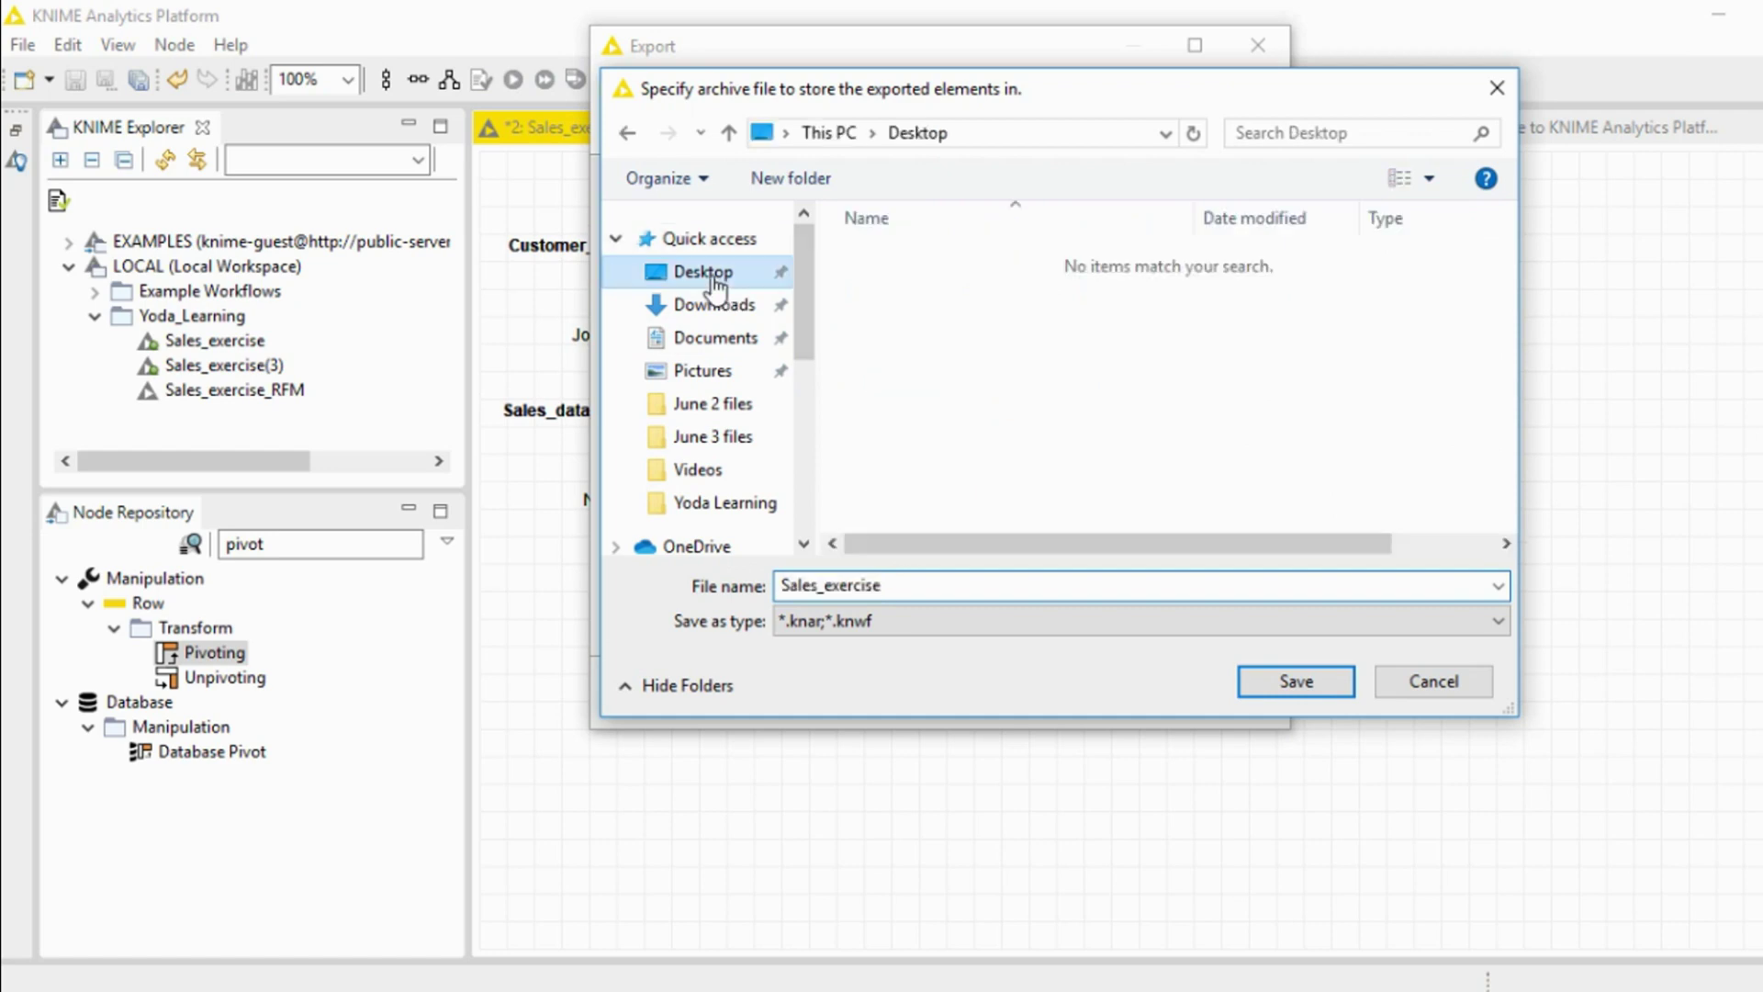
{"action": "double_click", "coordinate": [921, 588]}
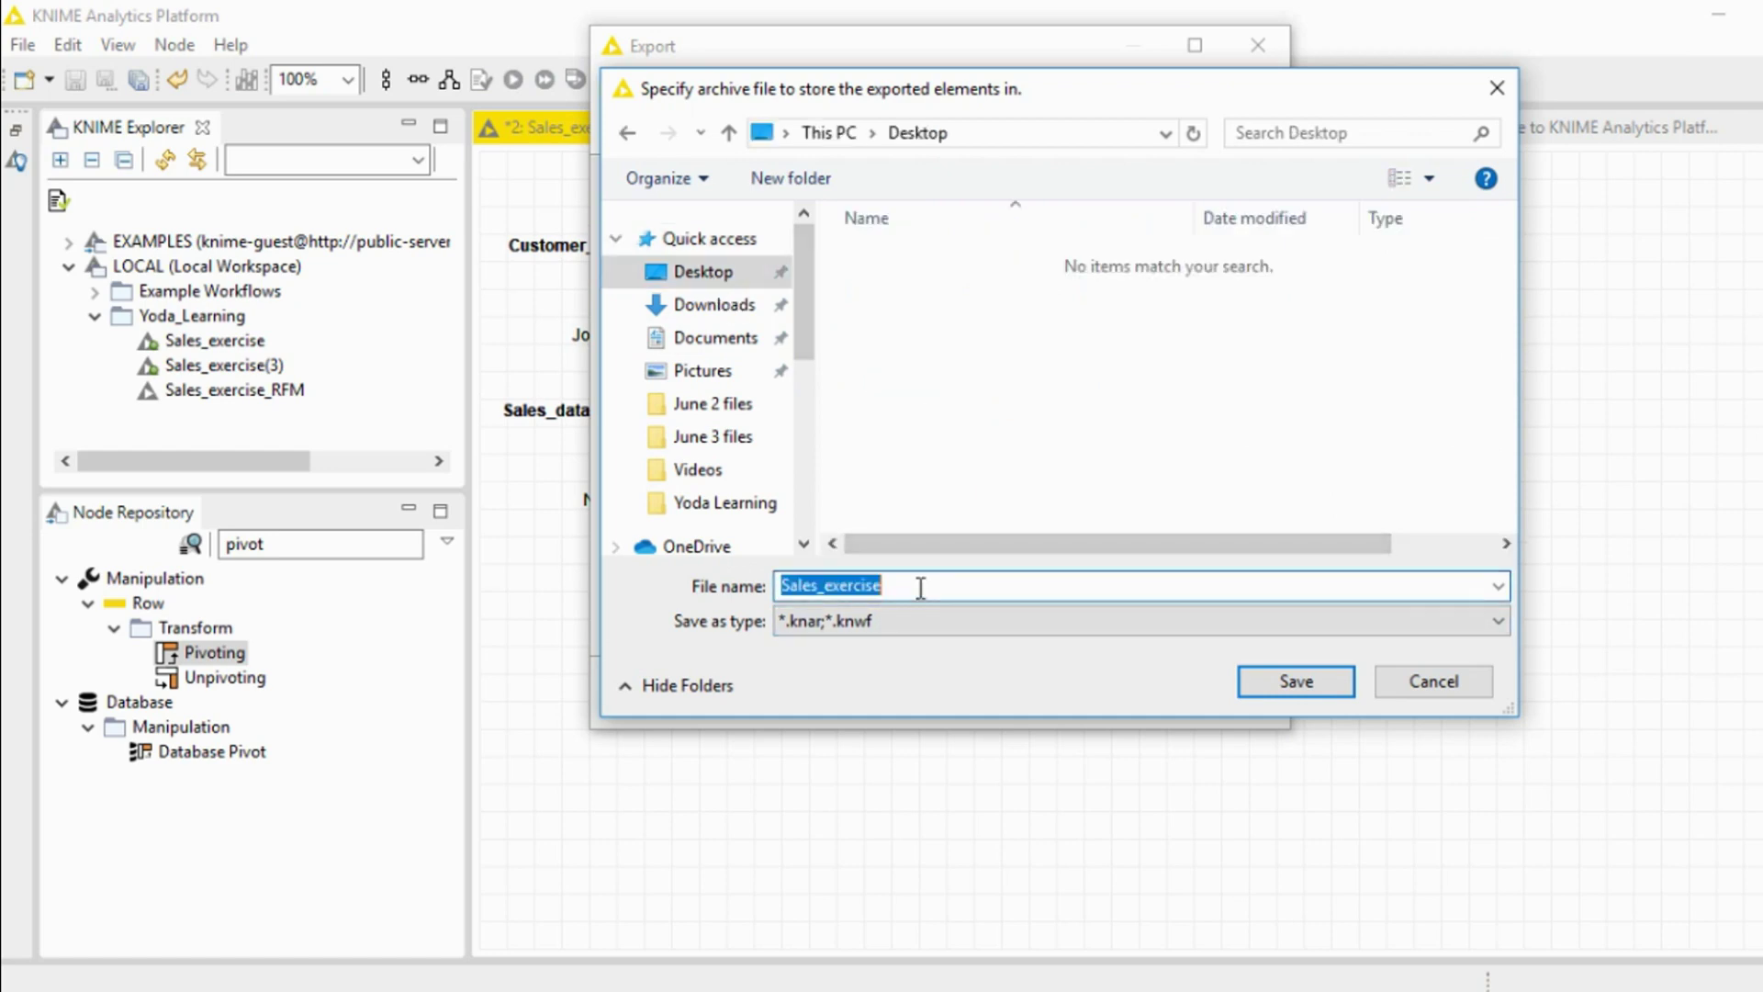
{"action": "left_click", "coordinate": [920, 588]}
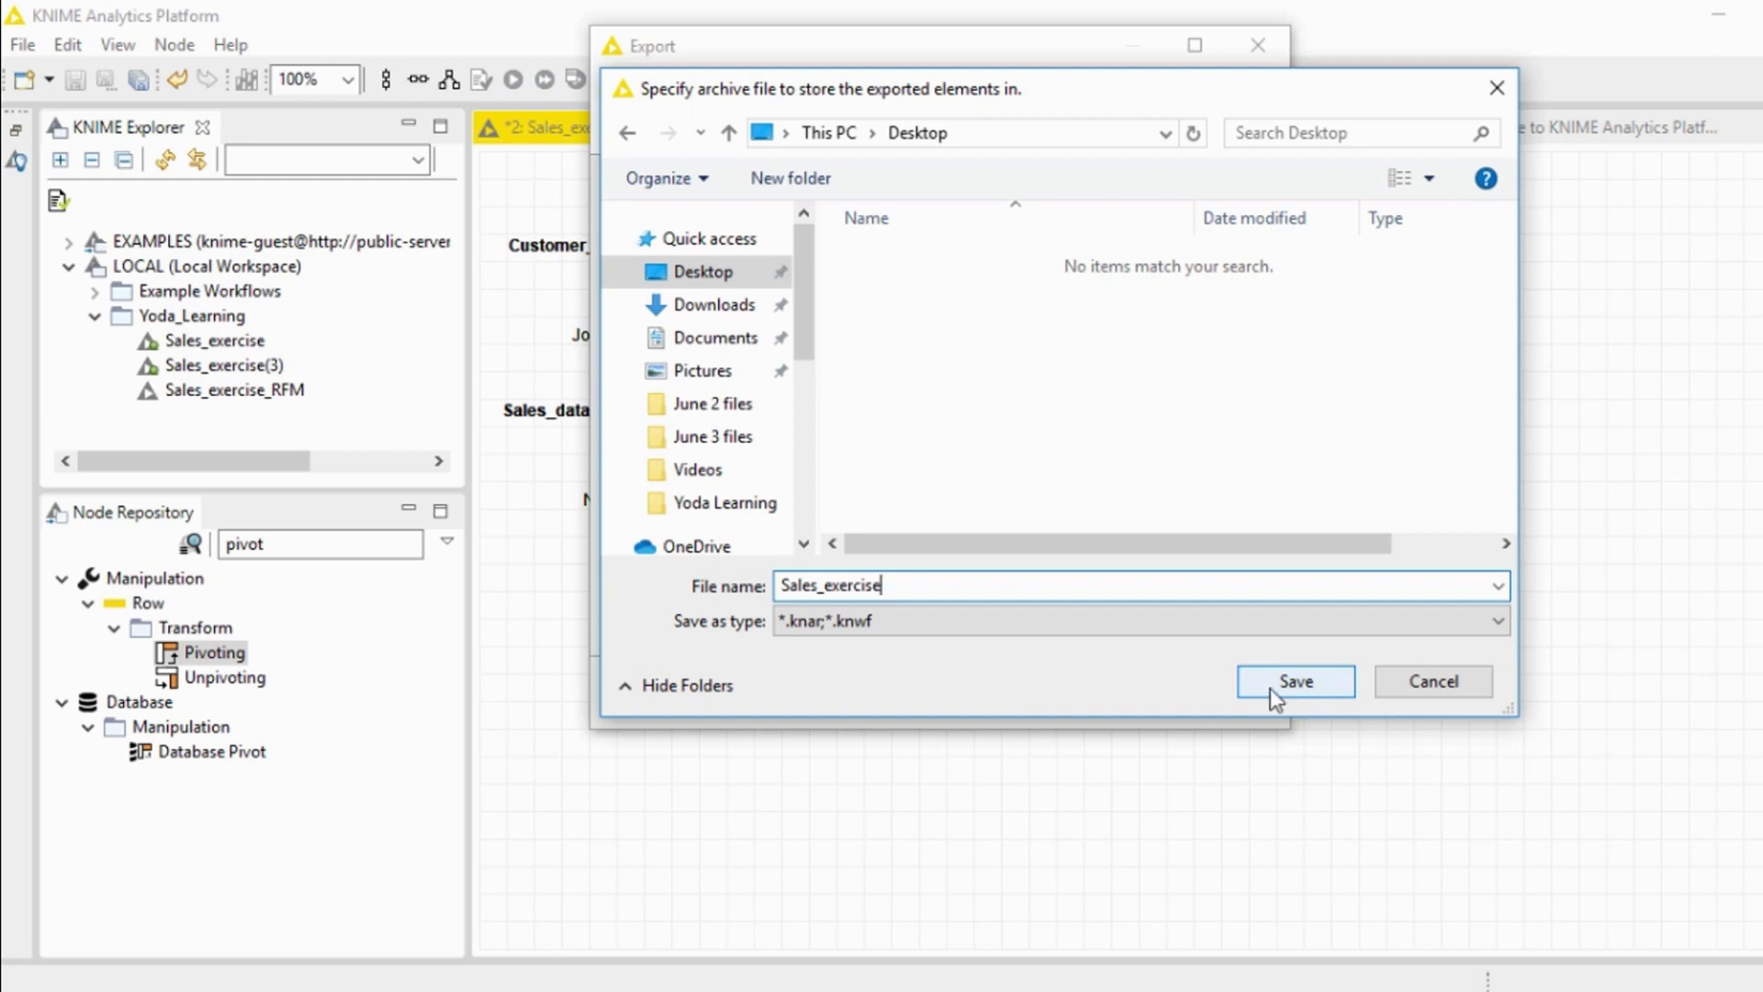
{"action": "left_click", "coordinate": [741, 628]}
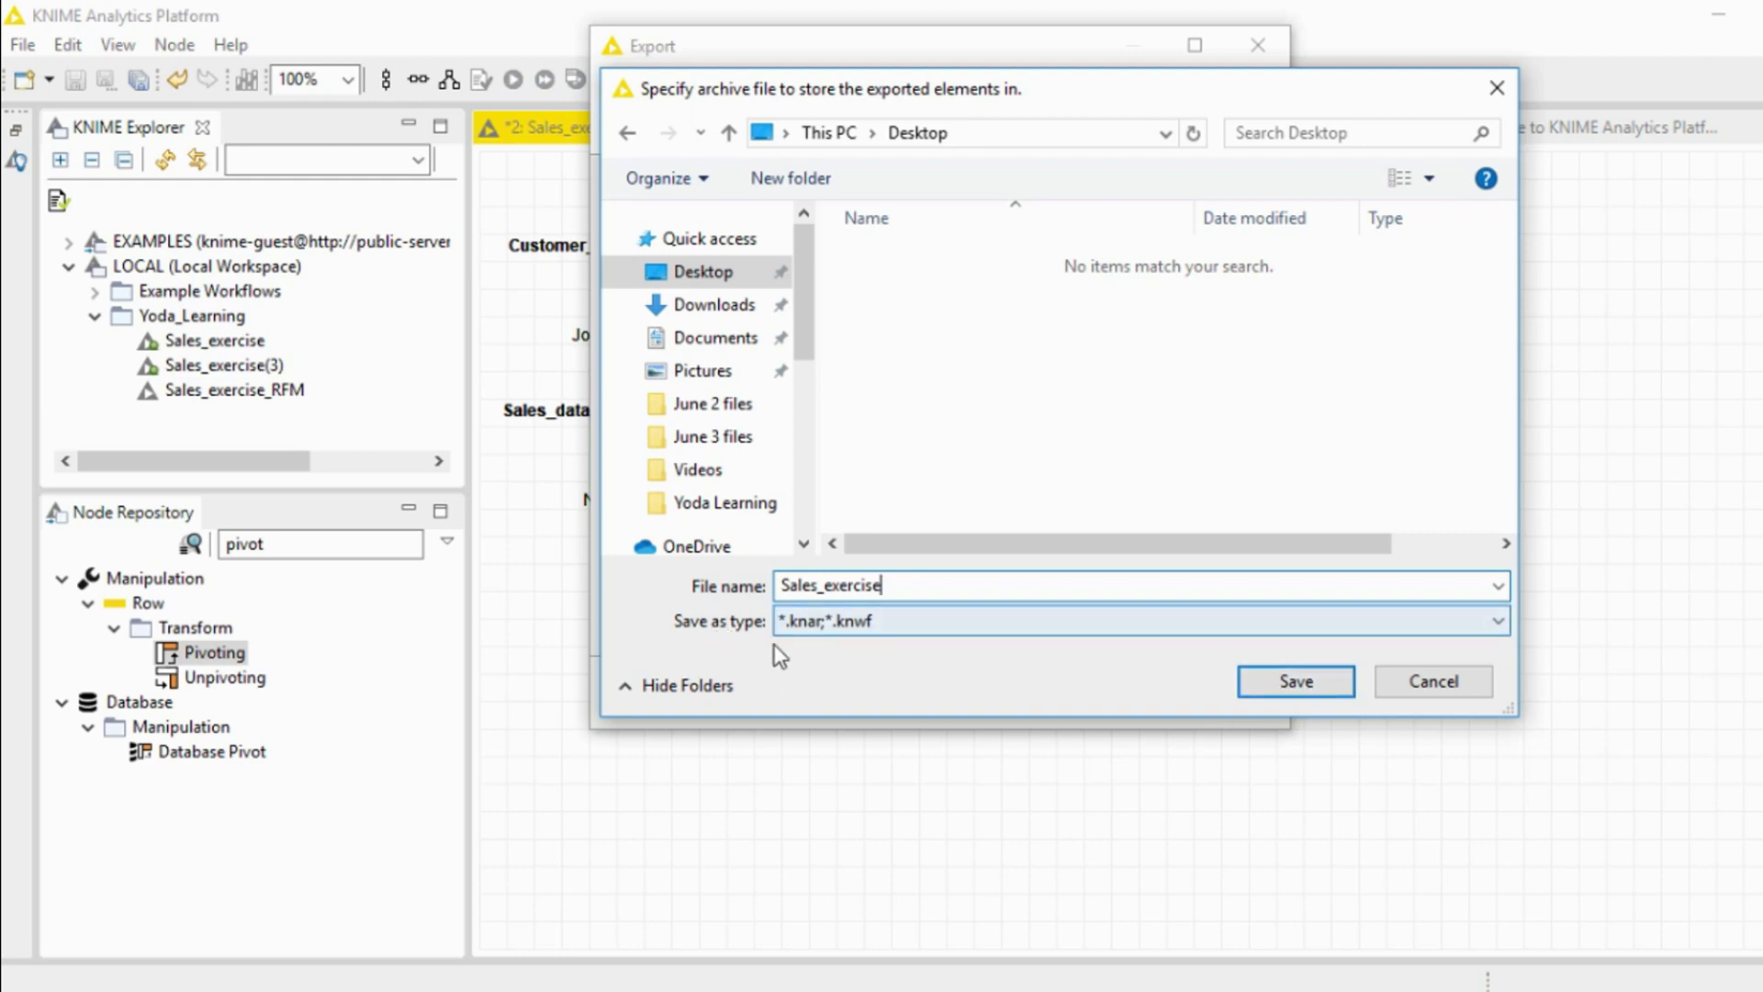
{"action": "left_click", "coordinate": [1314, 687]}
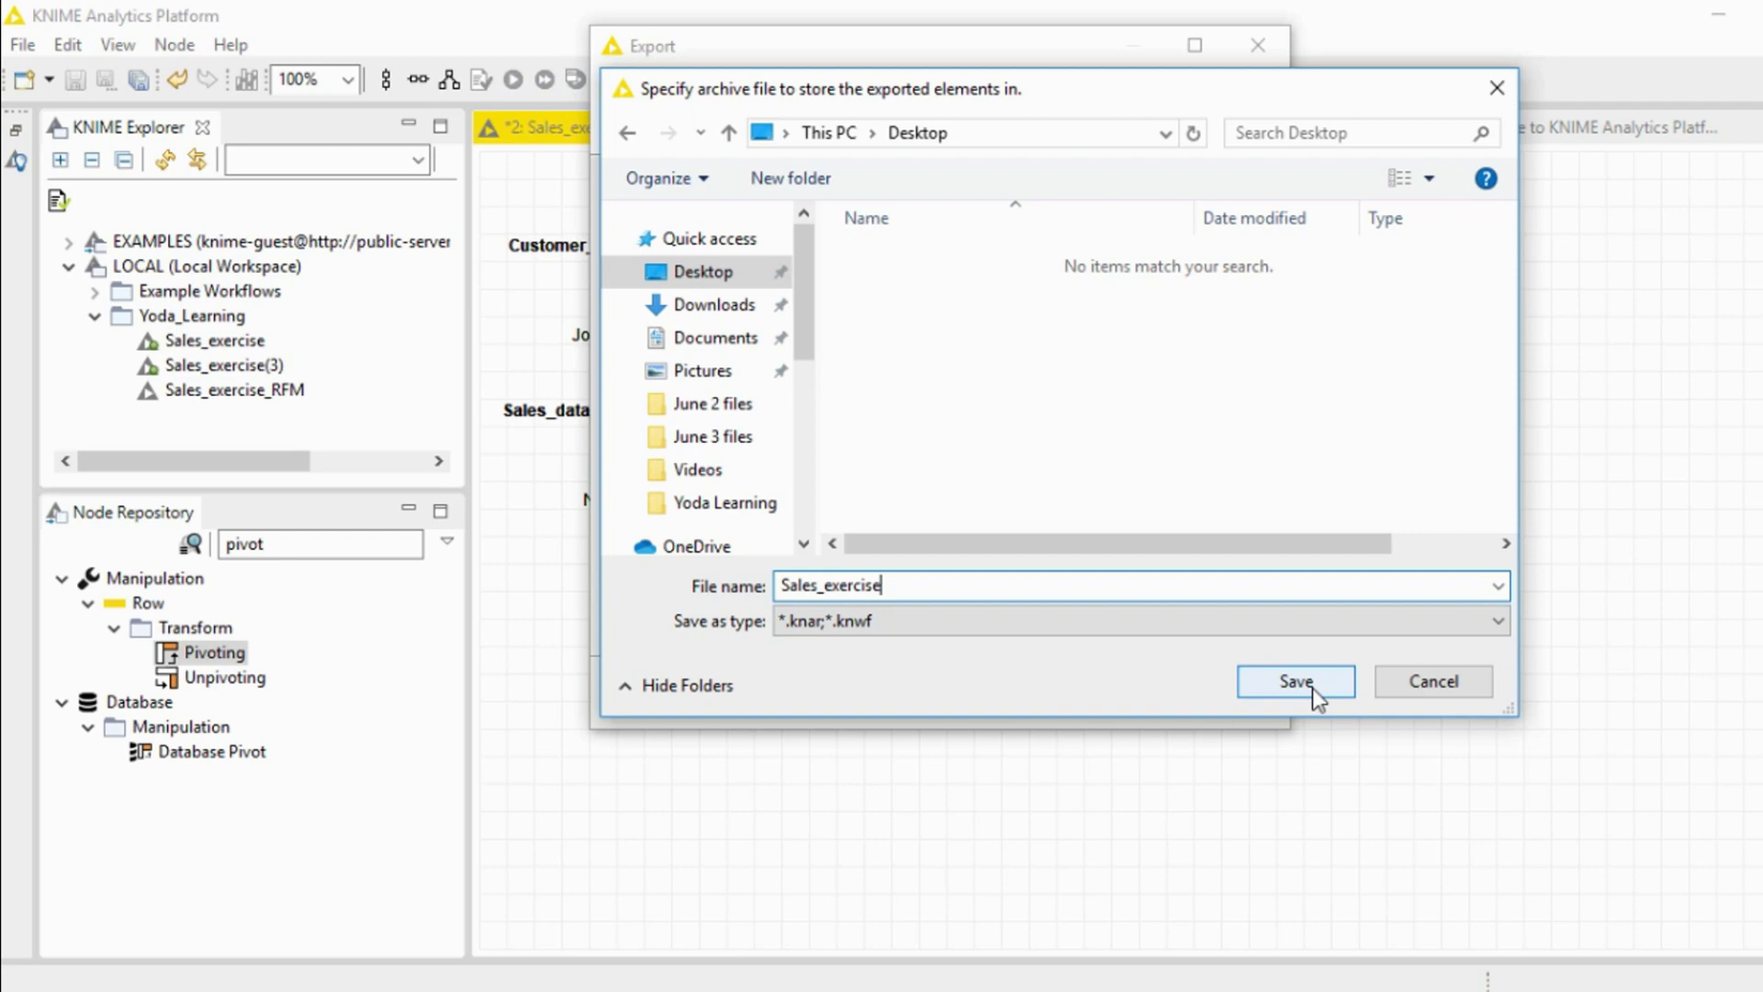
{"action": "left_click", "coordinate": [1313, 687]}
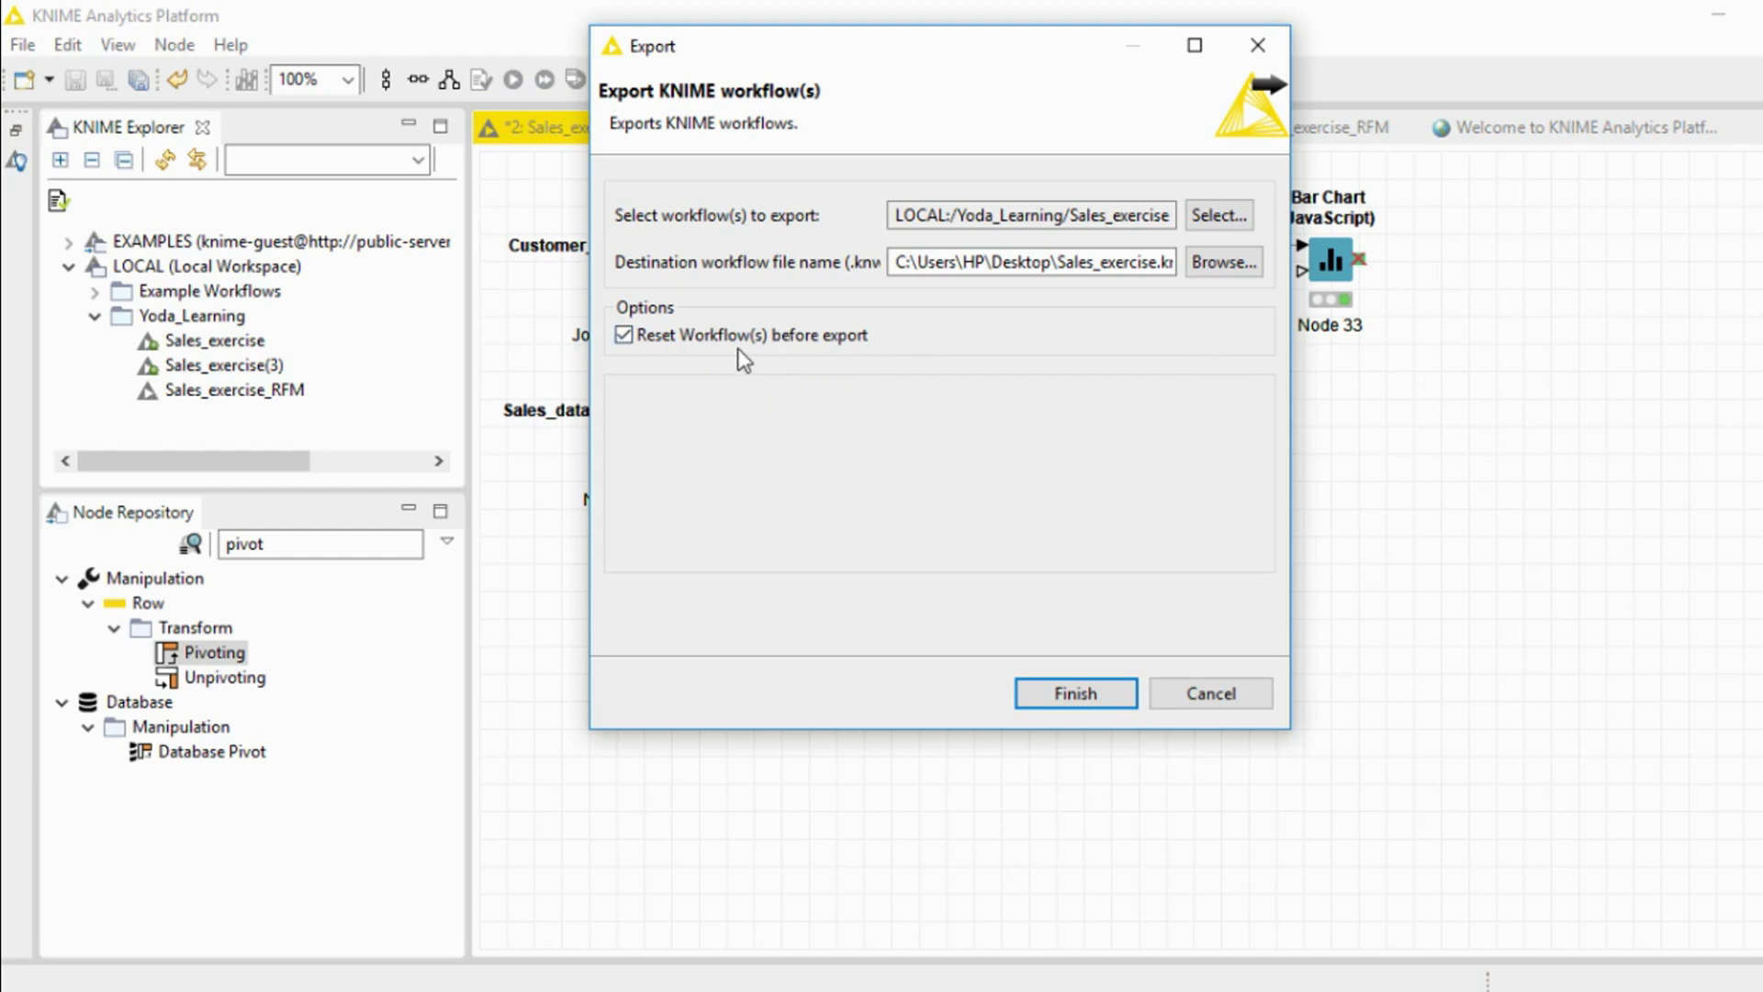
Step: Export Sales_exercise without resetting it, saving its pending changes when asked
{"action": "left_click", "coordinate": [635, 340]}
{"action": "left_click", "coordinate": [1047, 690]}
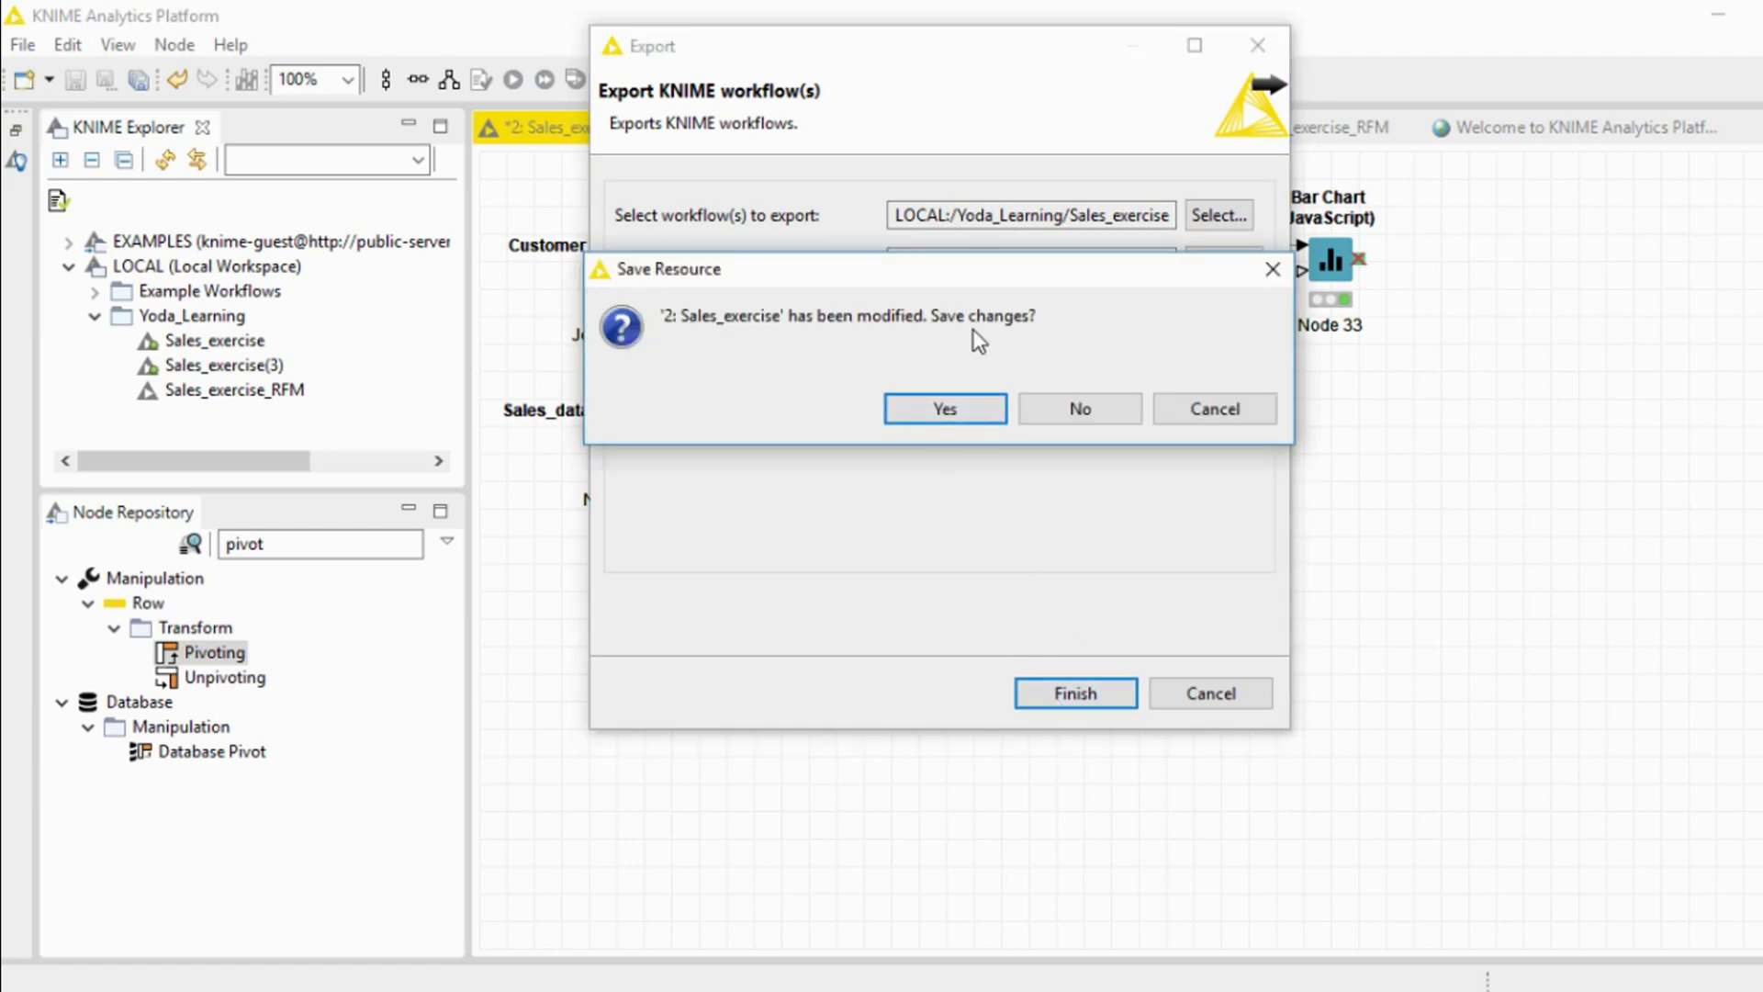
{"action": "left_click", "coordinate": [935, 415]}
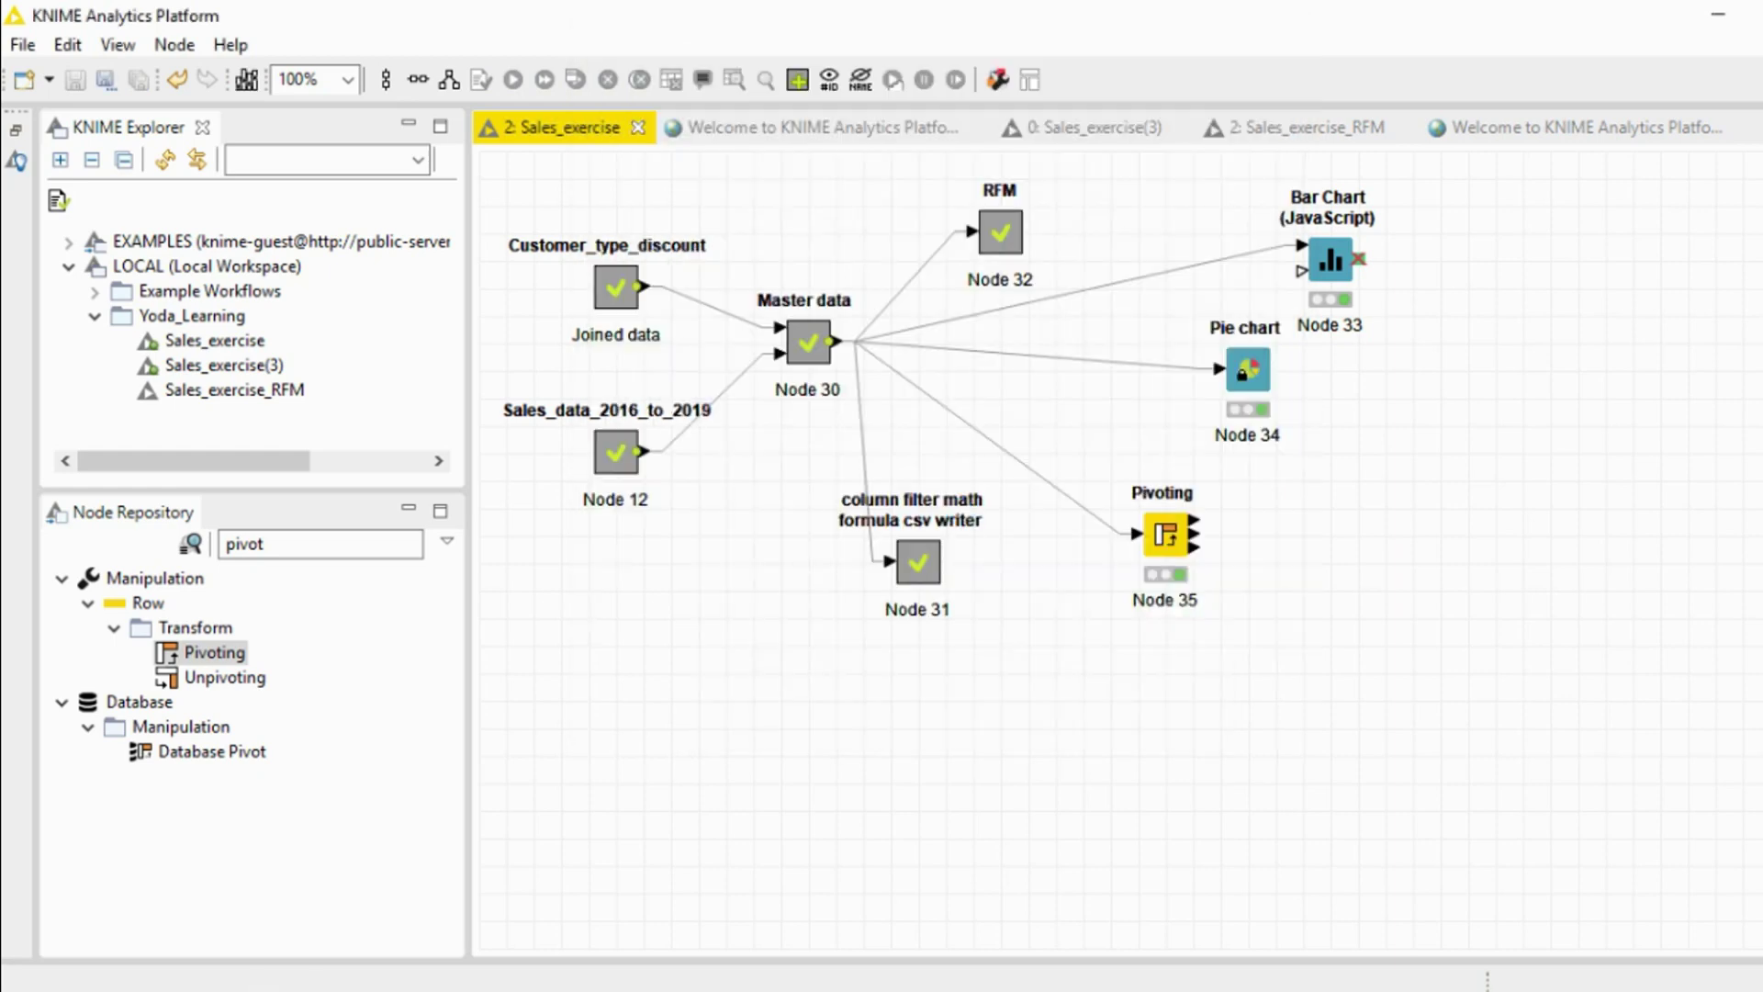
Step: Open File Explorer on the Desktop and select Sales_exercise.knwf
{"action": "left_click", "coordinate": [622, 968]}
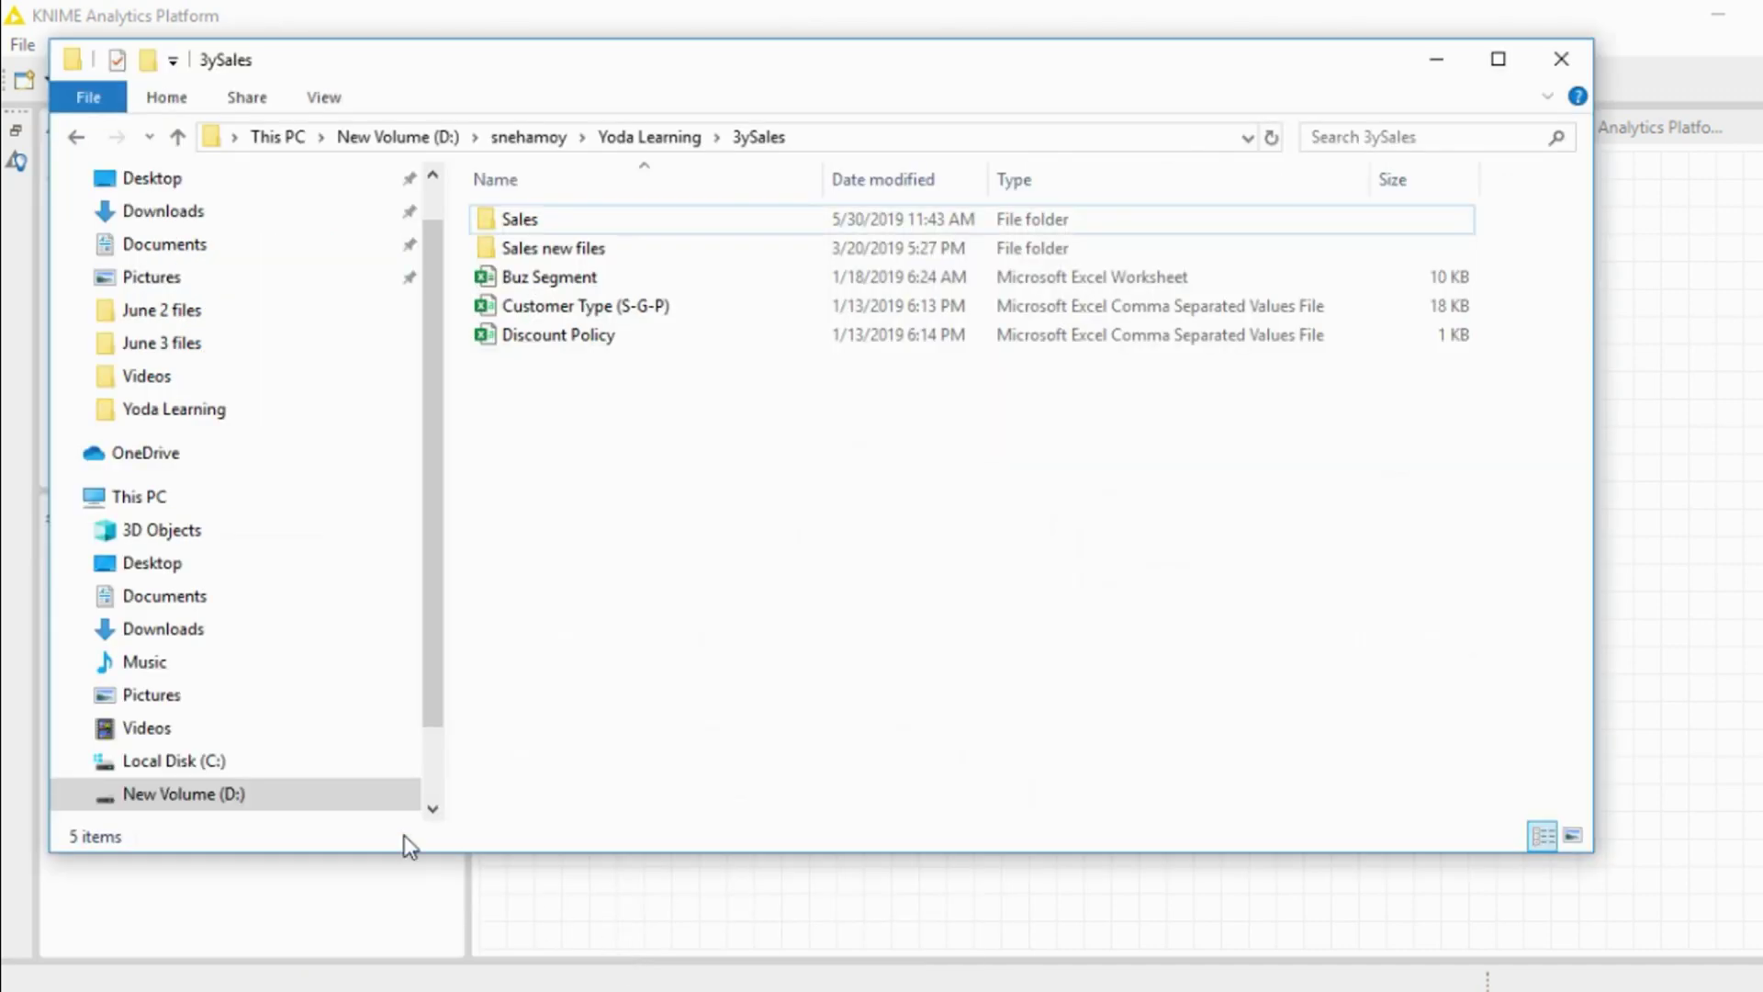
{"action": "left_click", "coordinate": [179, 565]}
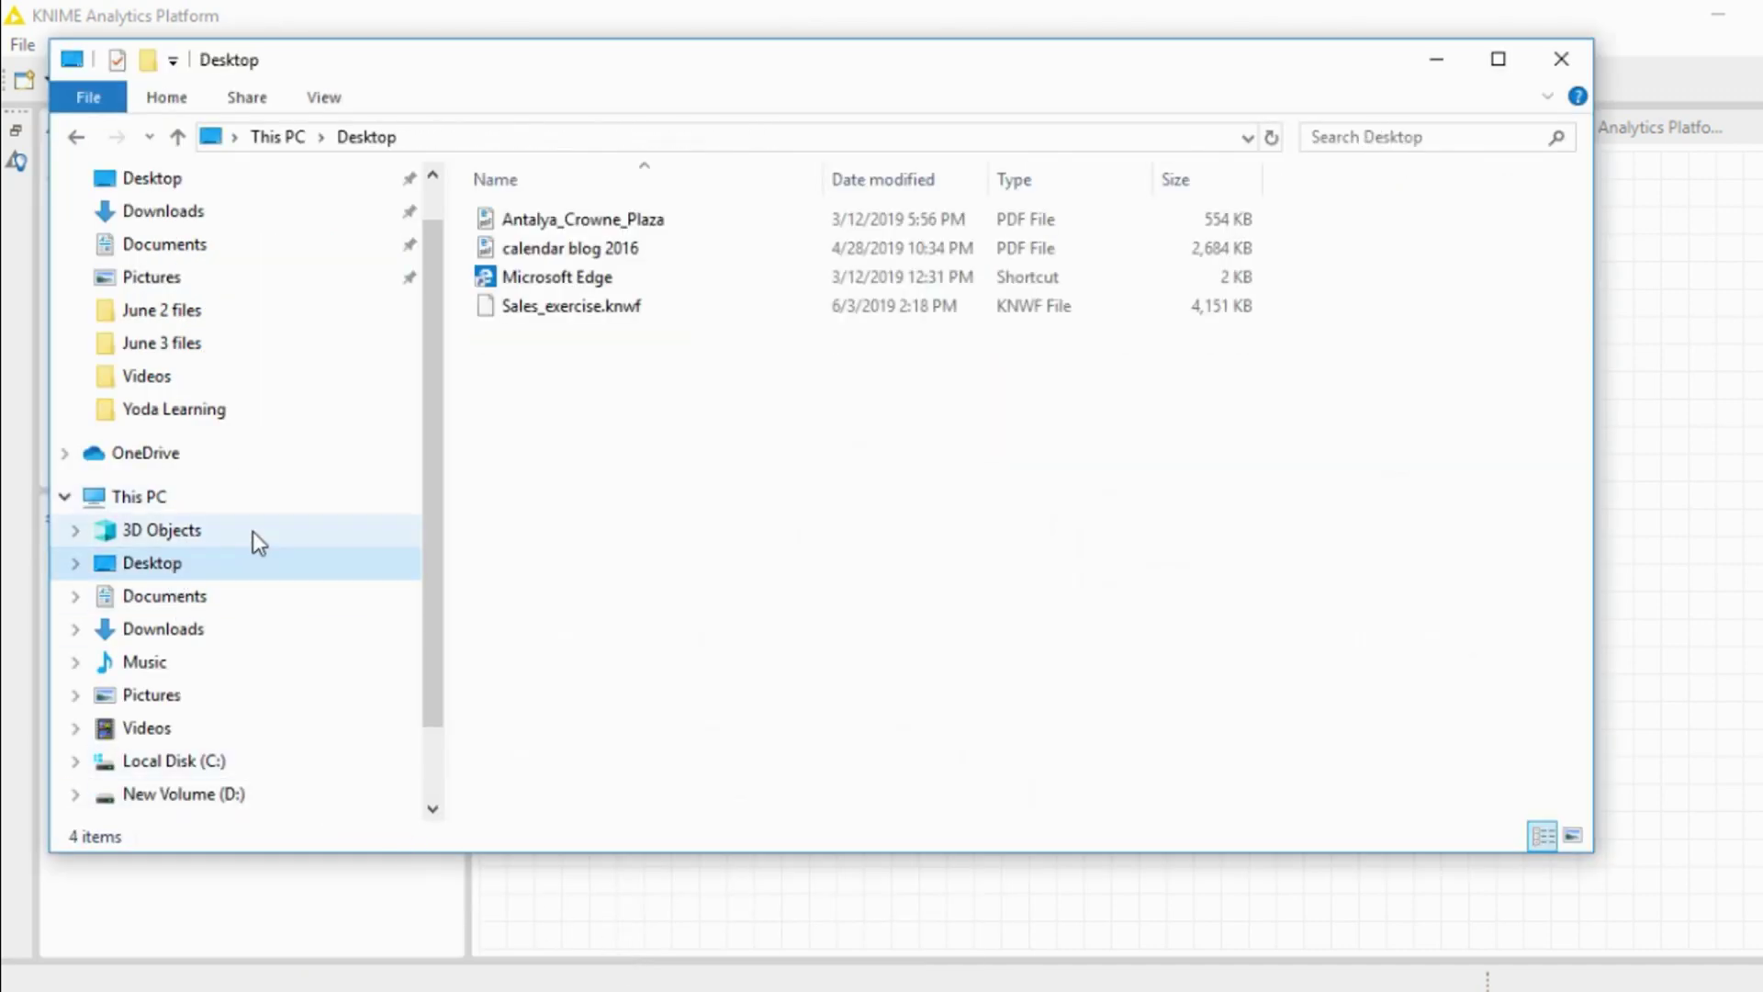
{"action": "left_click", "coordinate": [593, 317]}
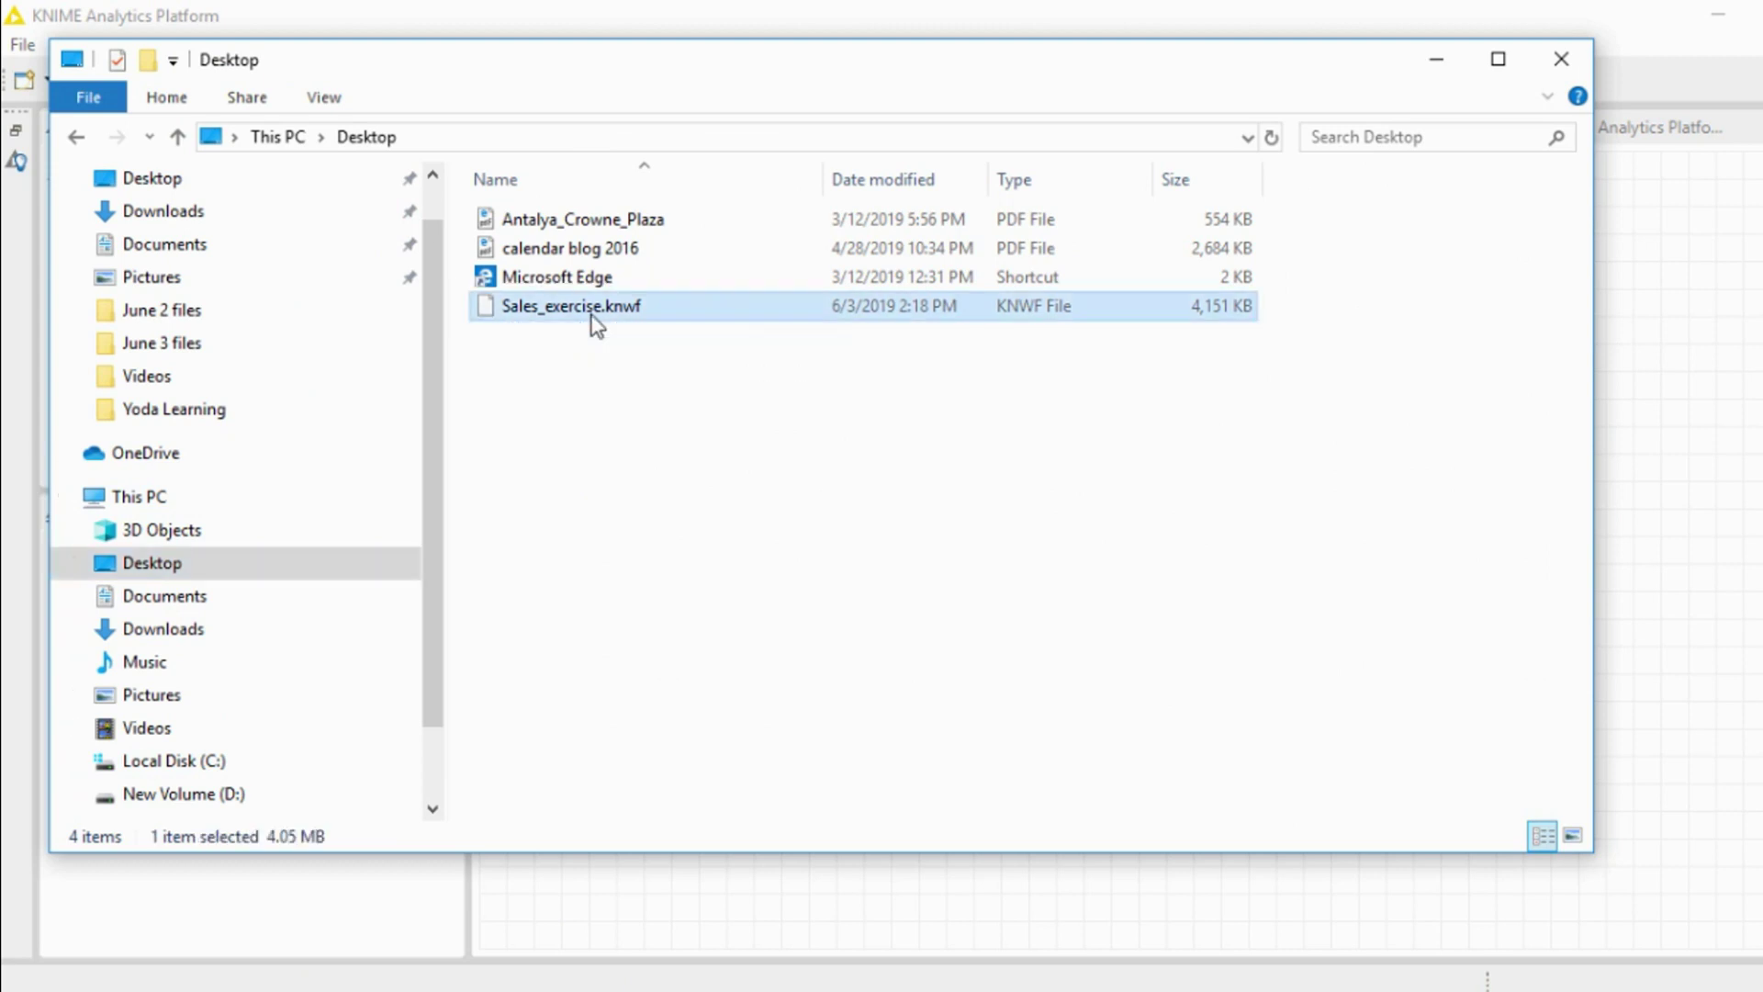
Step: Rename the file to Sales_1_exercise.knwf and go back to KNIME
{"action": "right_click", "coordinate": [597, 326]}
{"action": "left_click", "coordinate": [722, 935]}
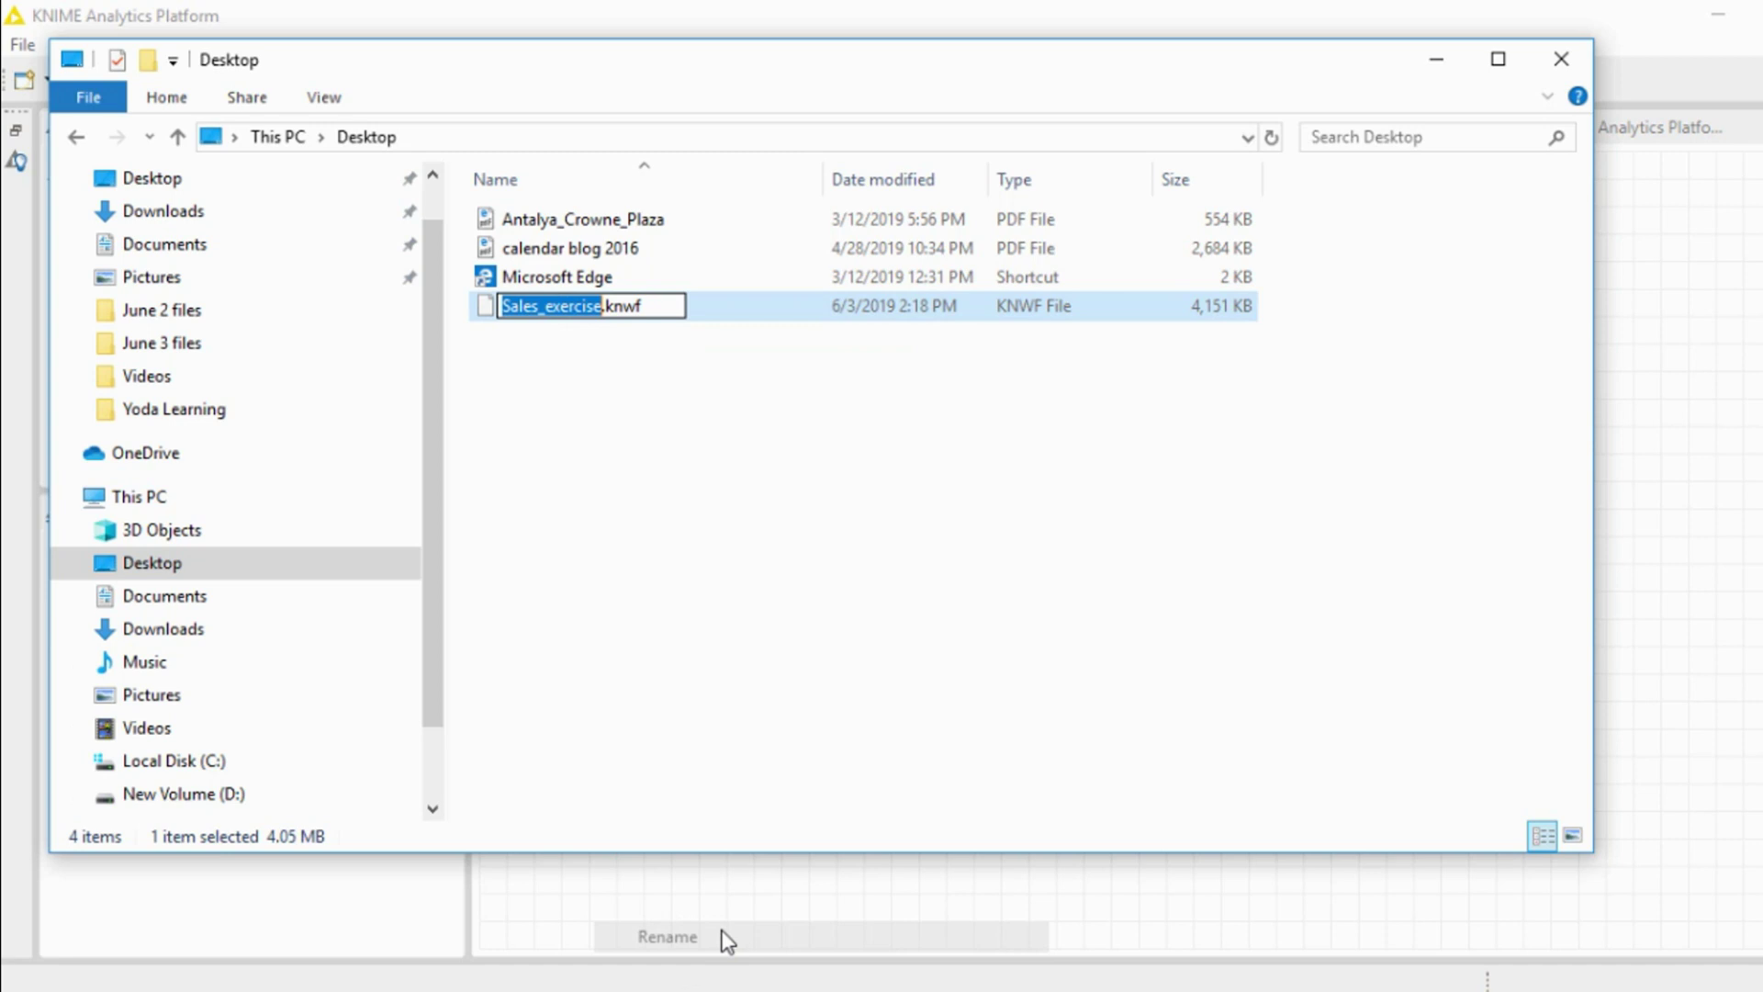
{"action": "left_click", "coordinate": [592, 306]}
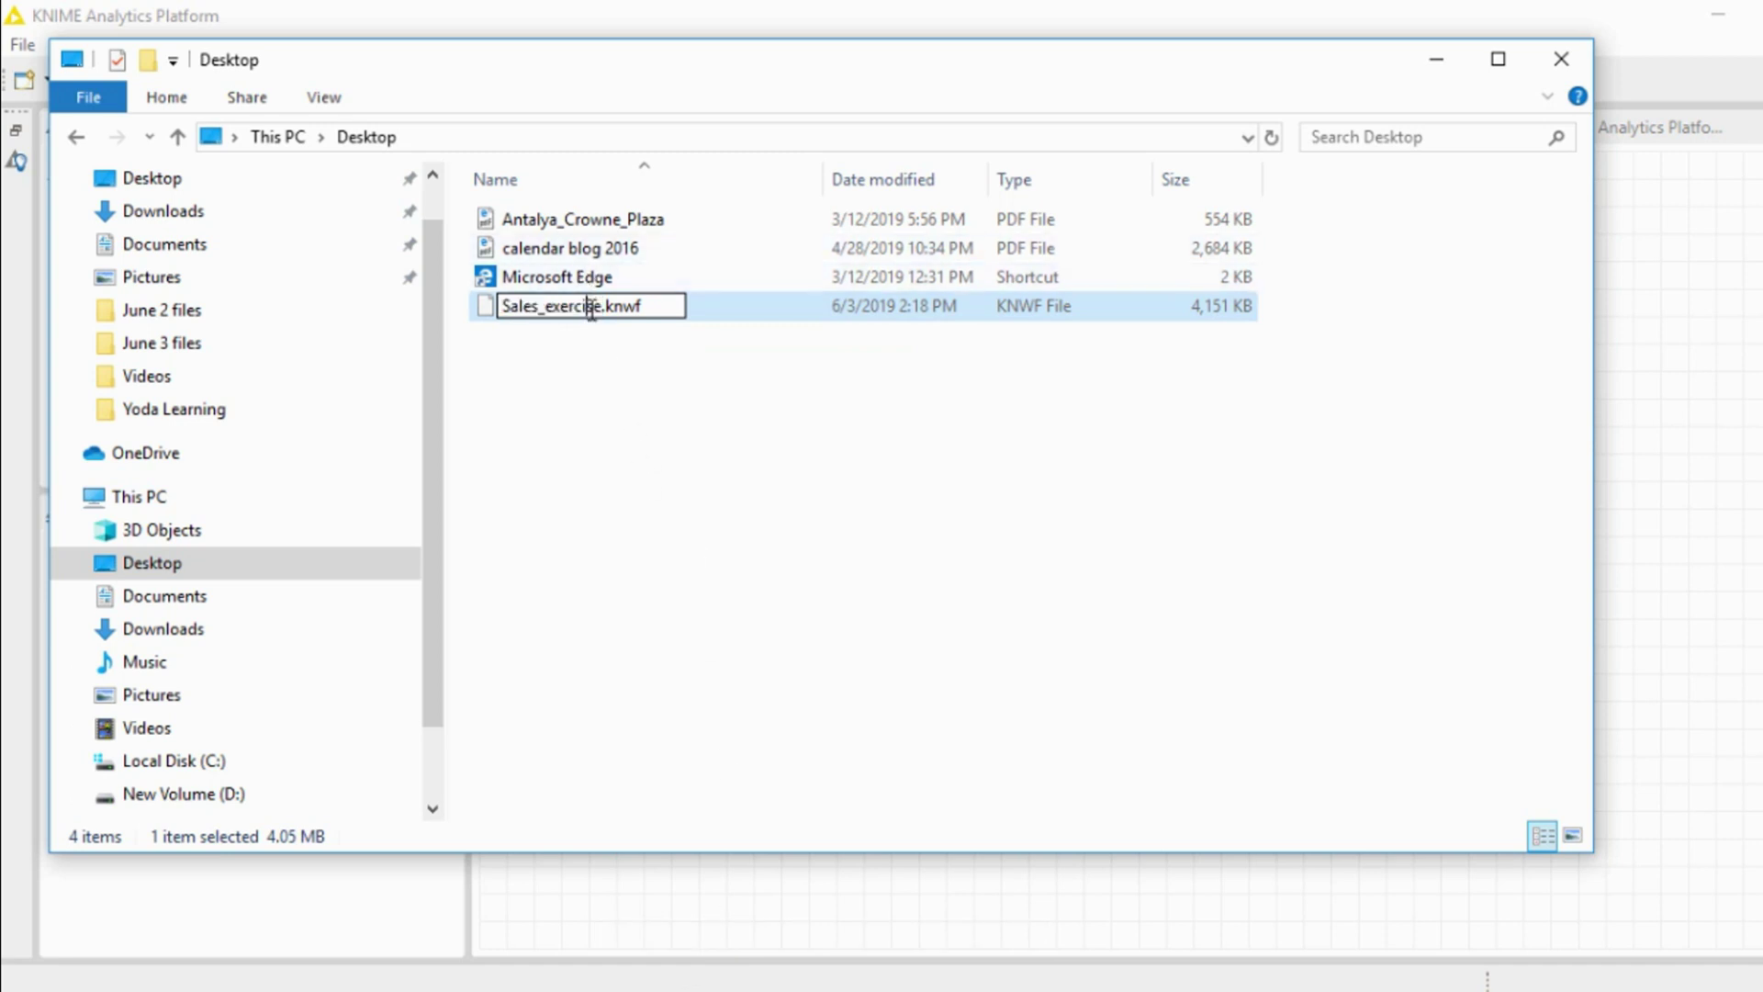
{"action": "left_click", "coordinate": [540, 308]}
{"action": "type", "text": "11"}
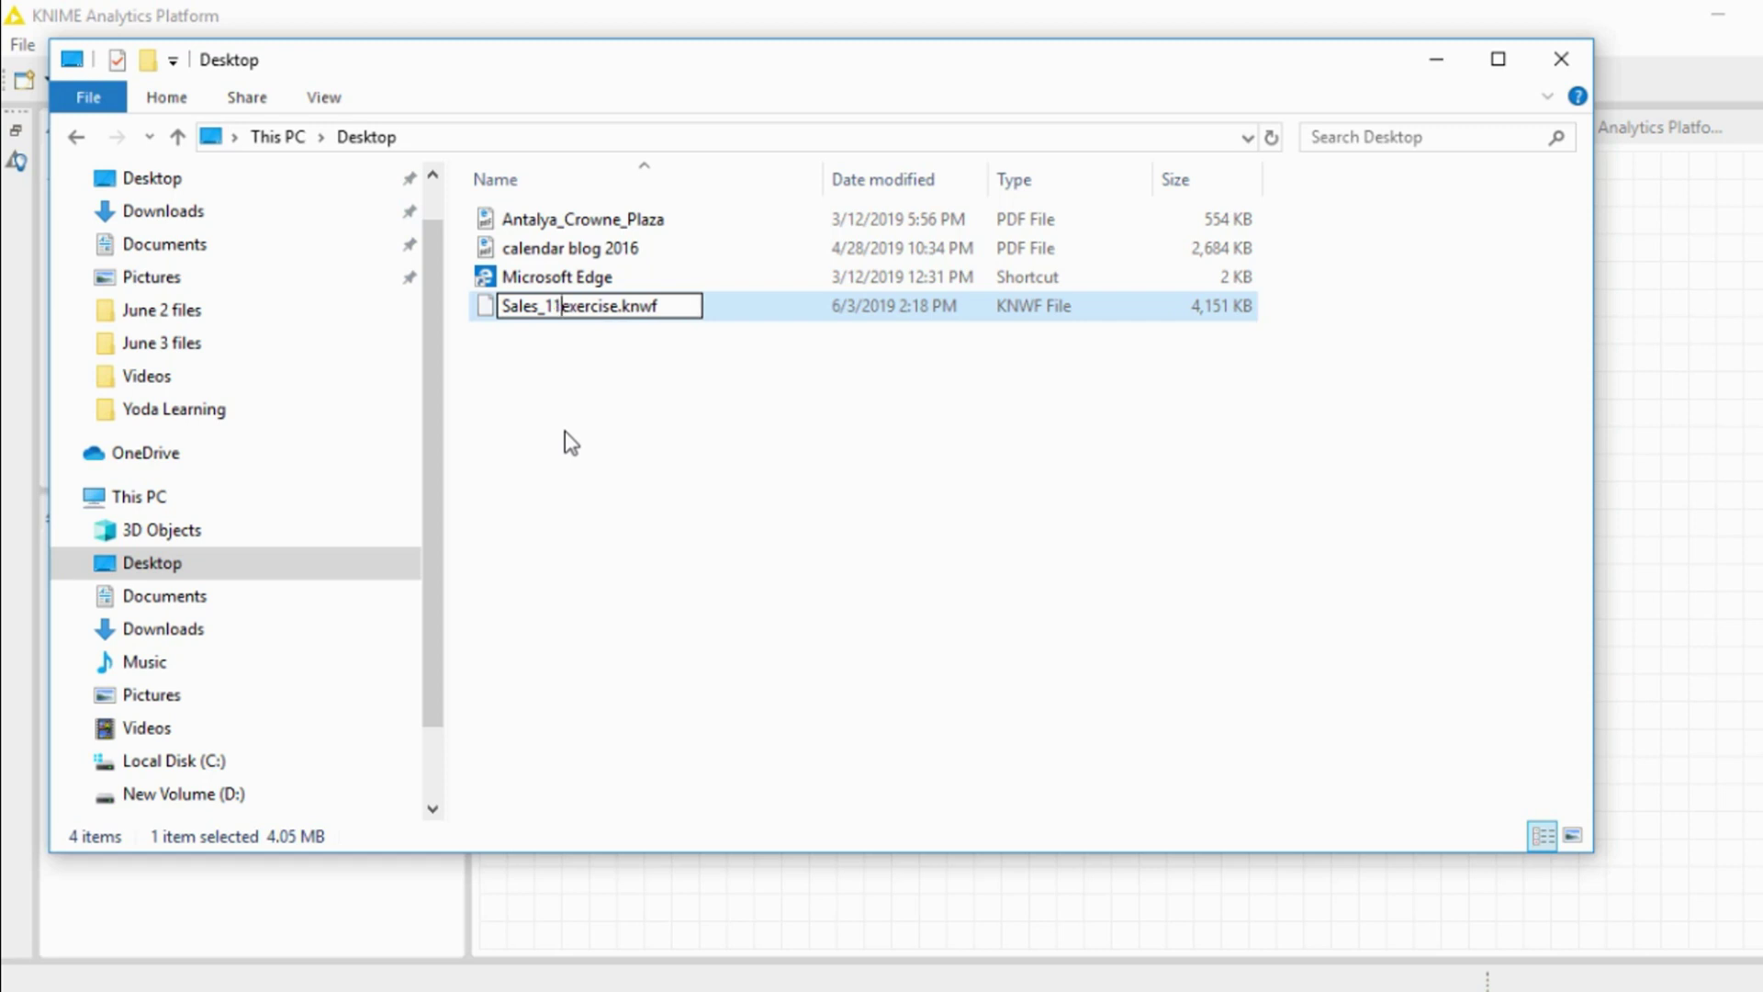
{"action": "key", "text": "BackSpace"}
{"action": "key", "text": "BackSpace"}
{"action": "type", "text": "1"}
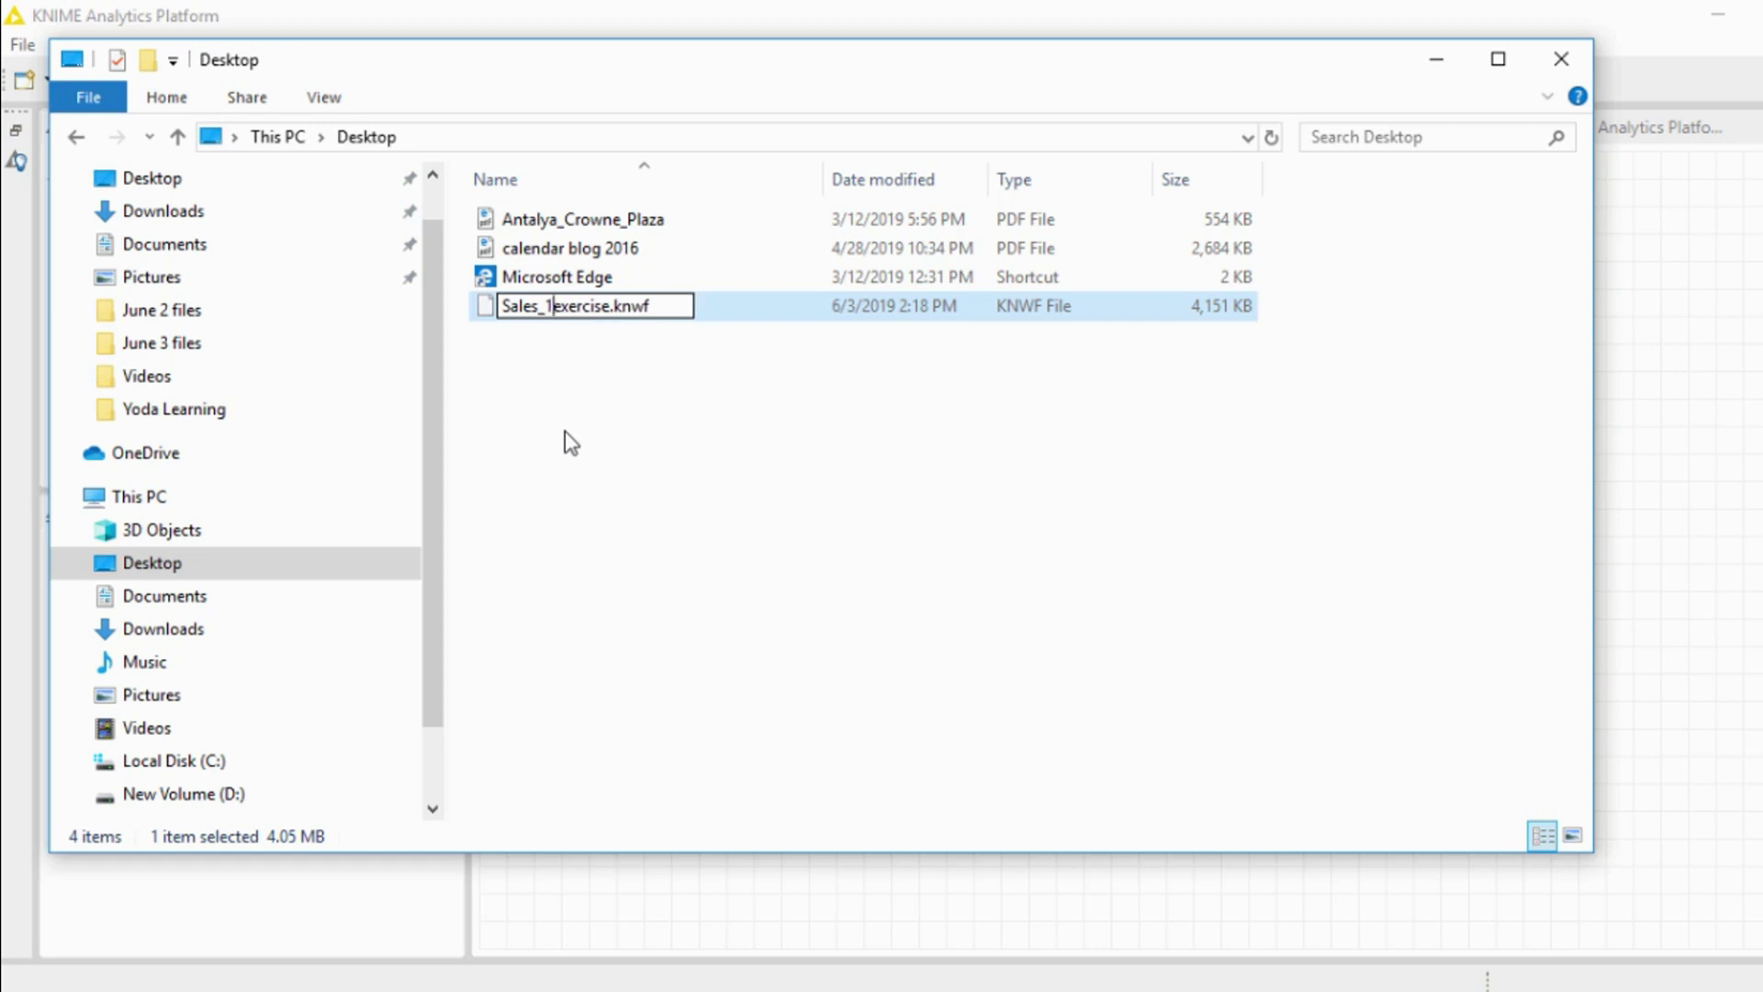
{"action": "type", "text": "_"}
{"action": "key", "text": "Return"}
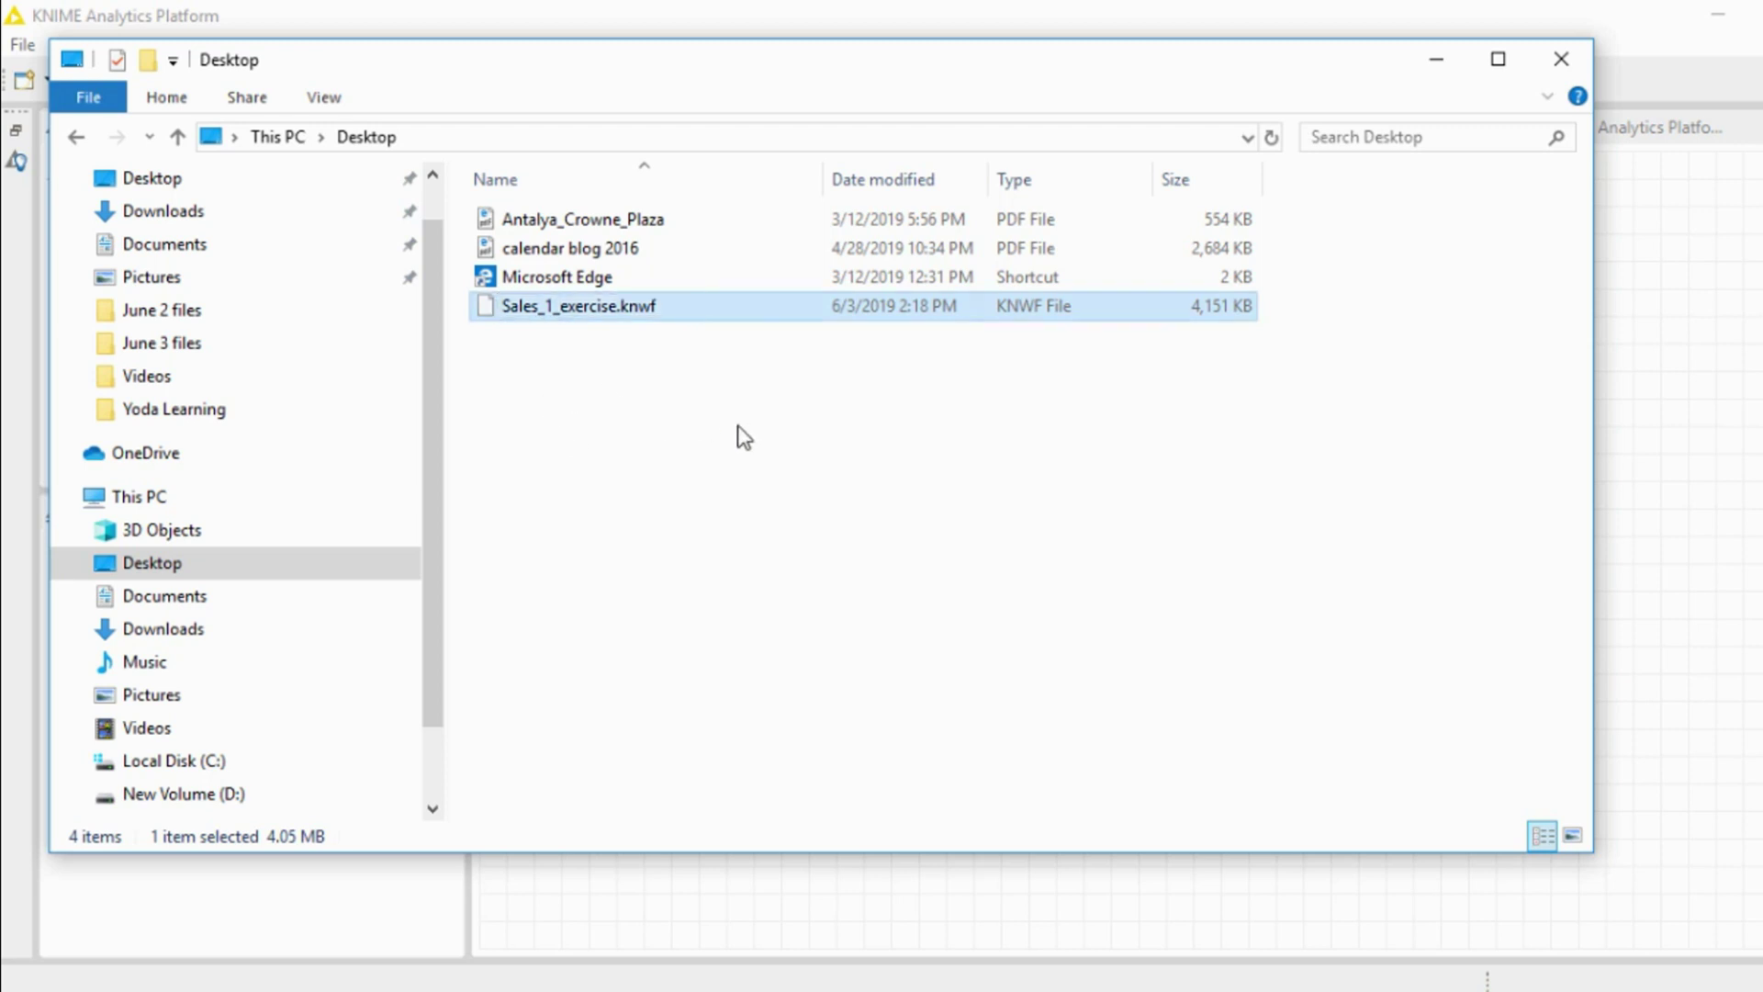
{"action": "left_click", "coordinate": [744, 438]}
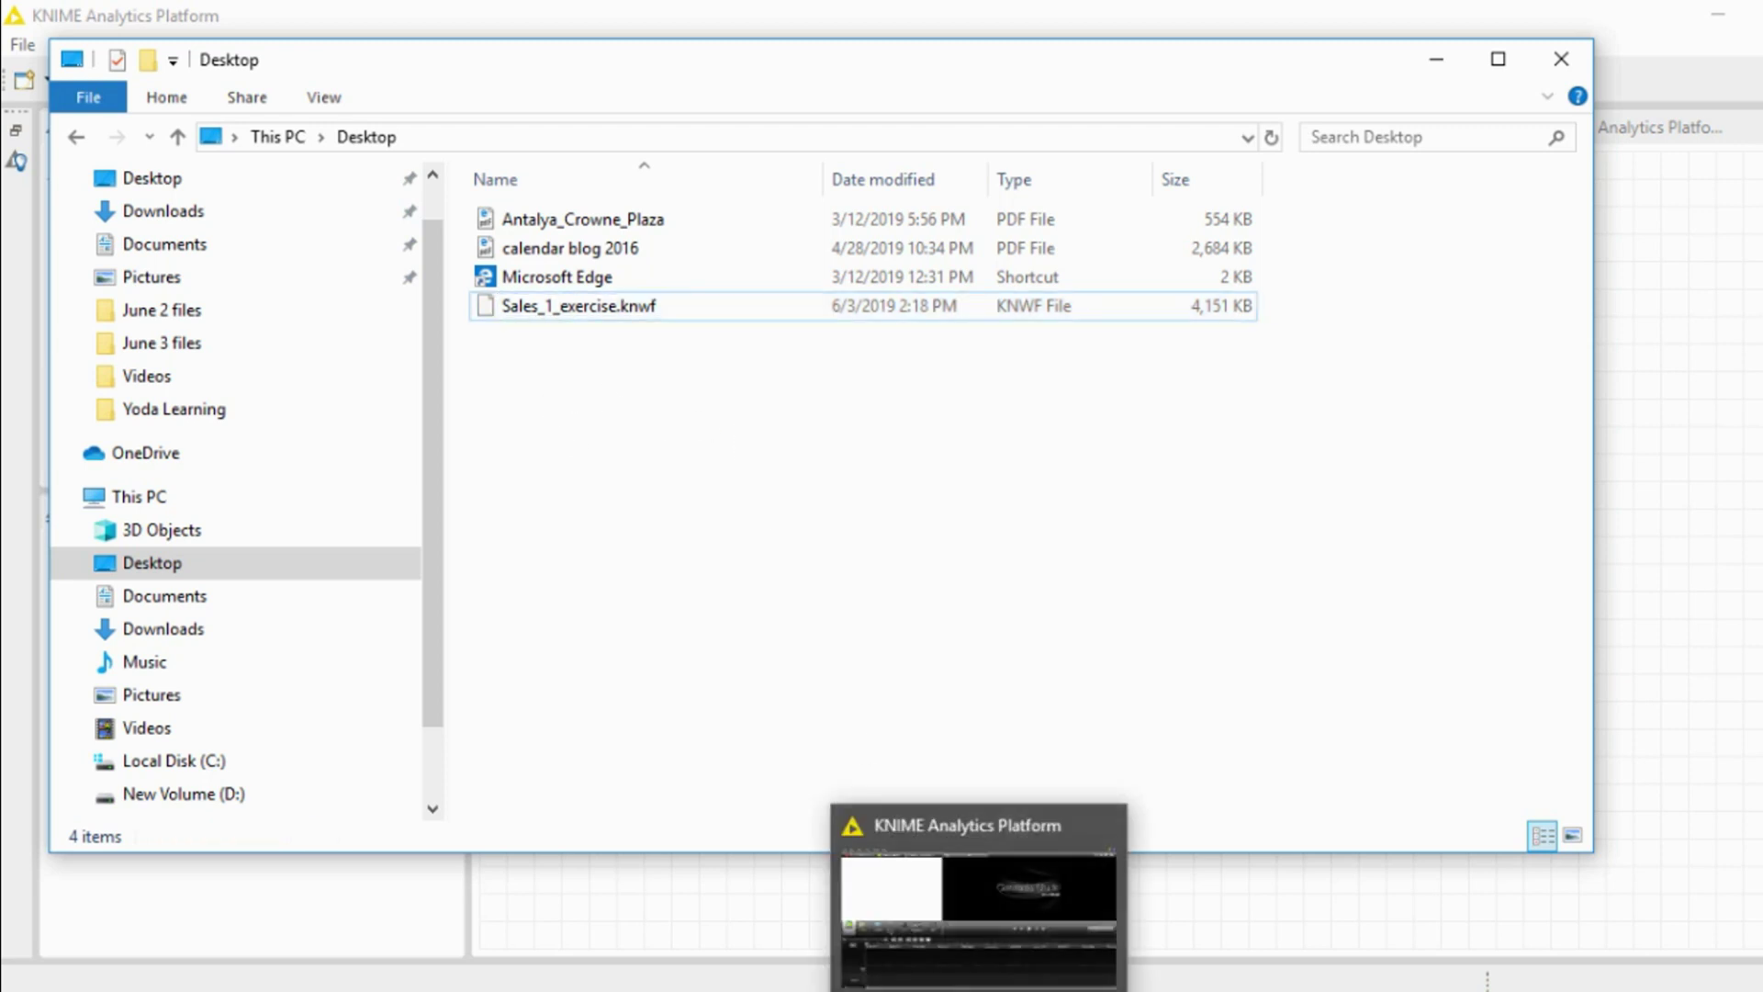
{"action": "left_click", "coordinate": [979, 982]}
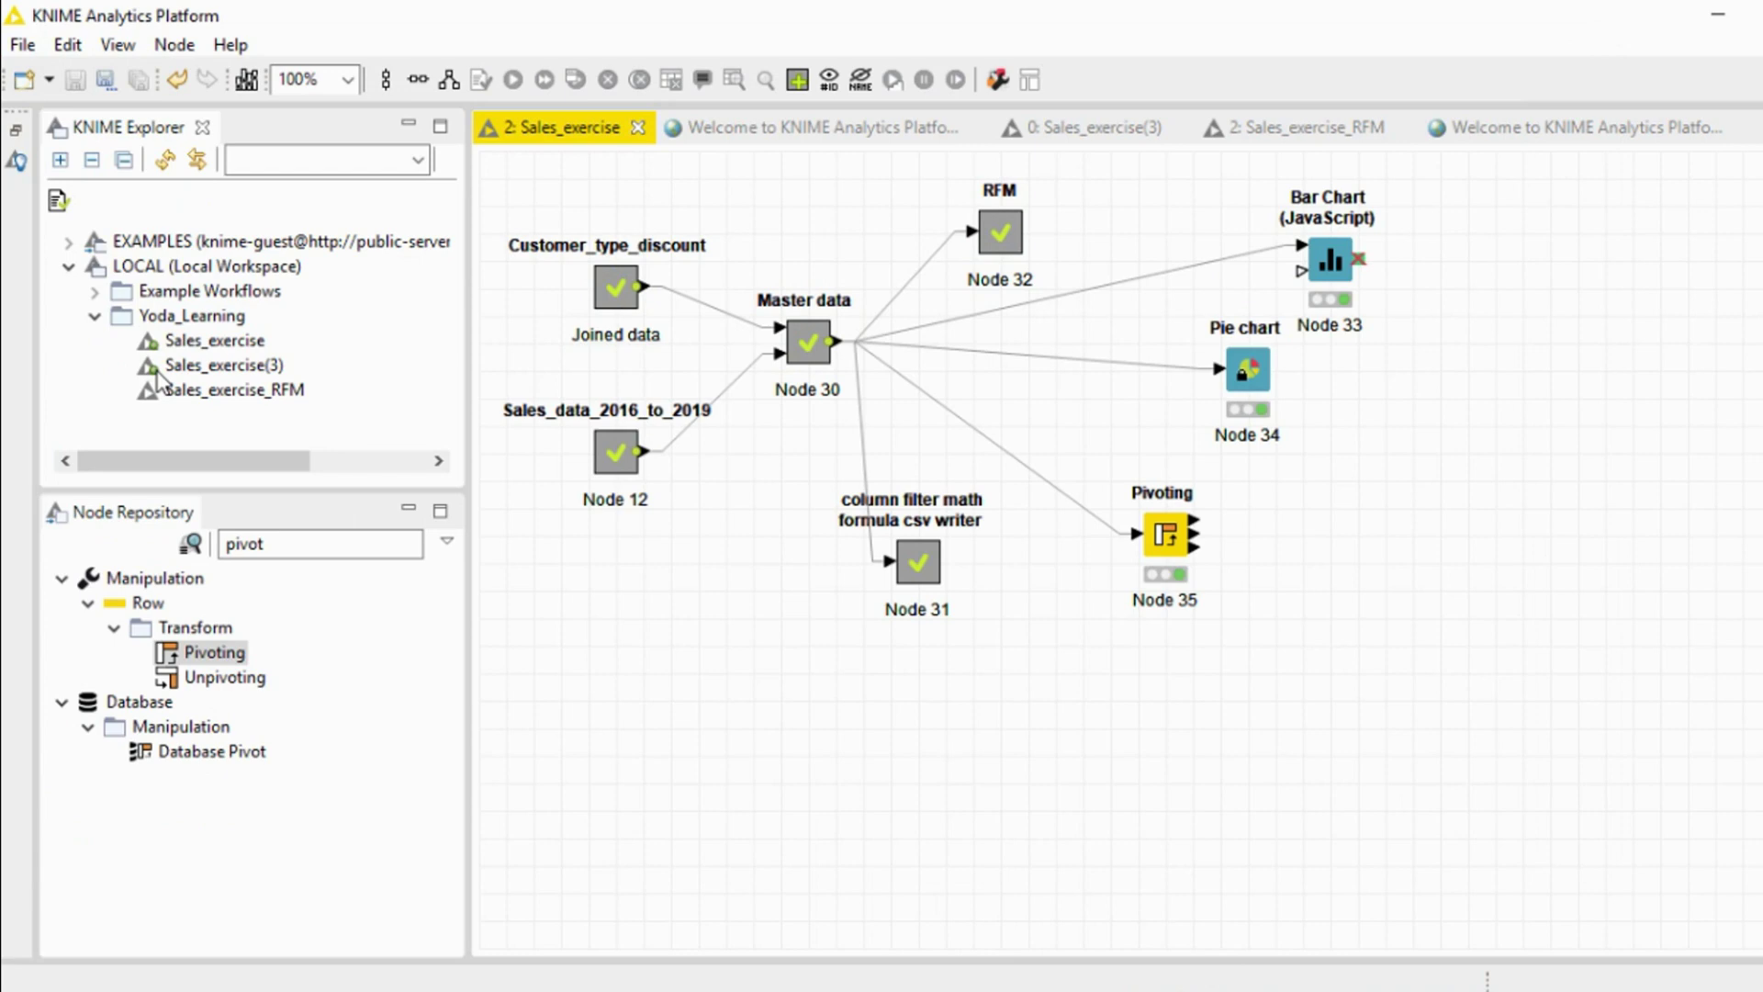
Step: Start importing Sales_1_exercise.knwf from the Desktop into Yoda_Learning
{"action": "left_click", "coordinate": [184, 320]}
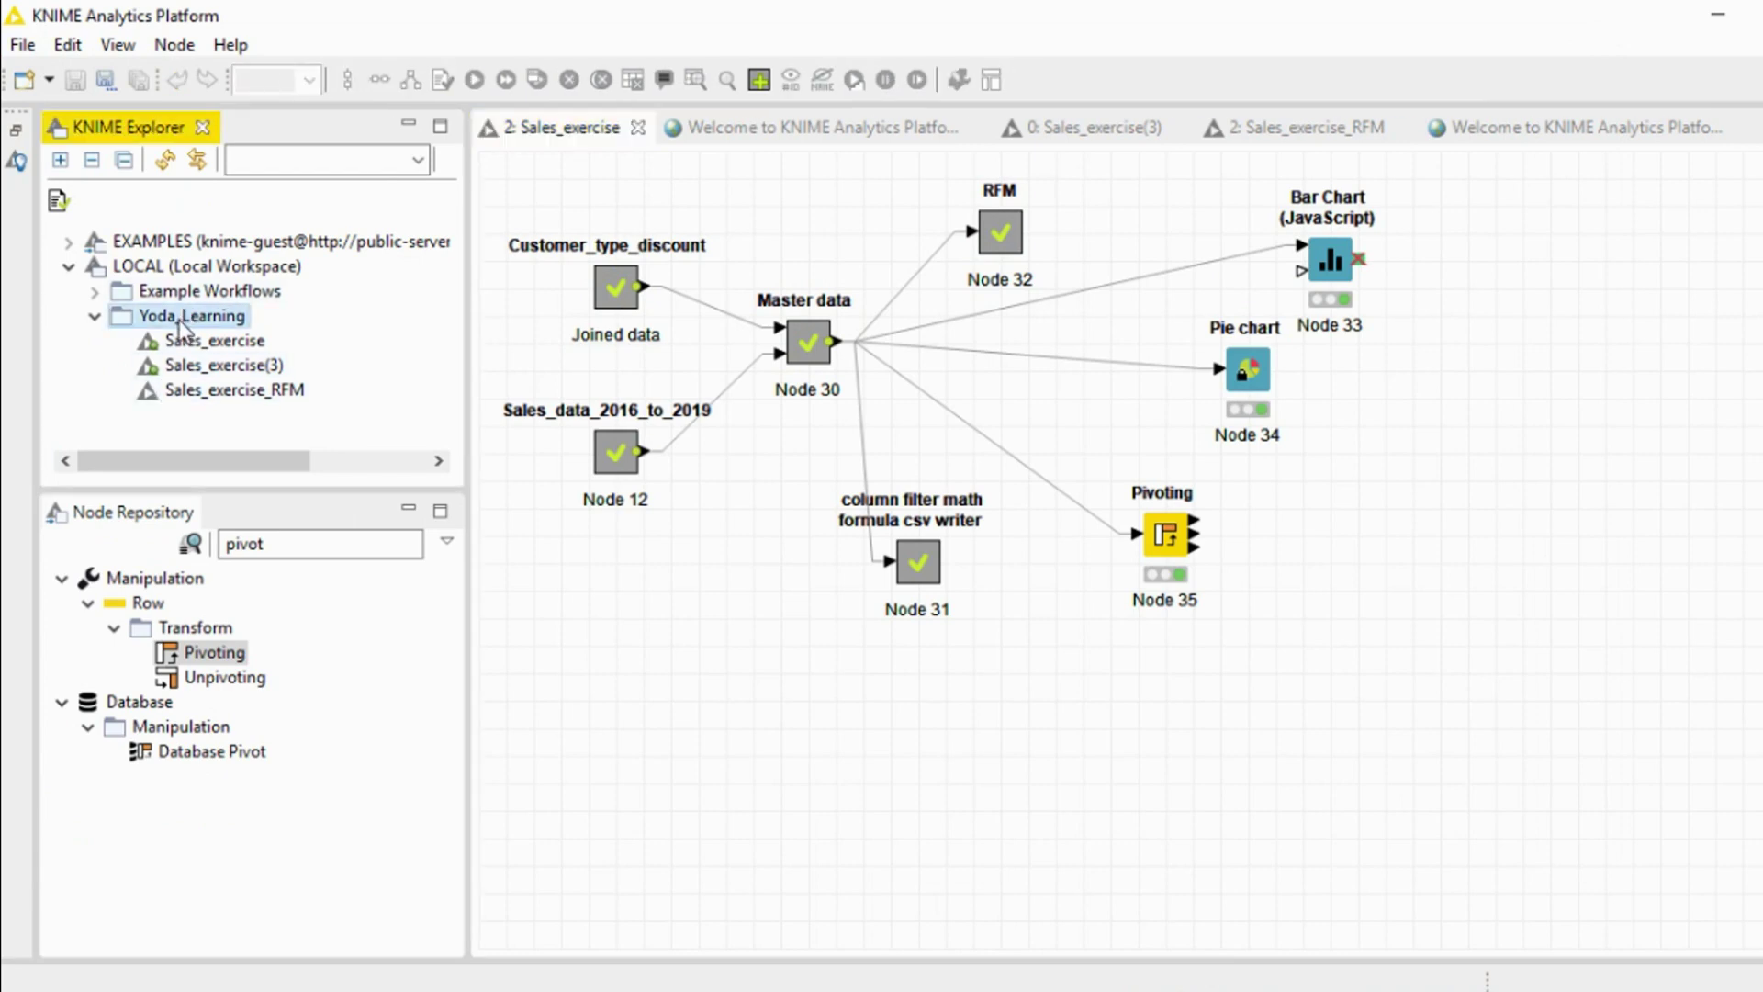
{"action": "left_click", "coordinate": [24, 46]}
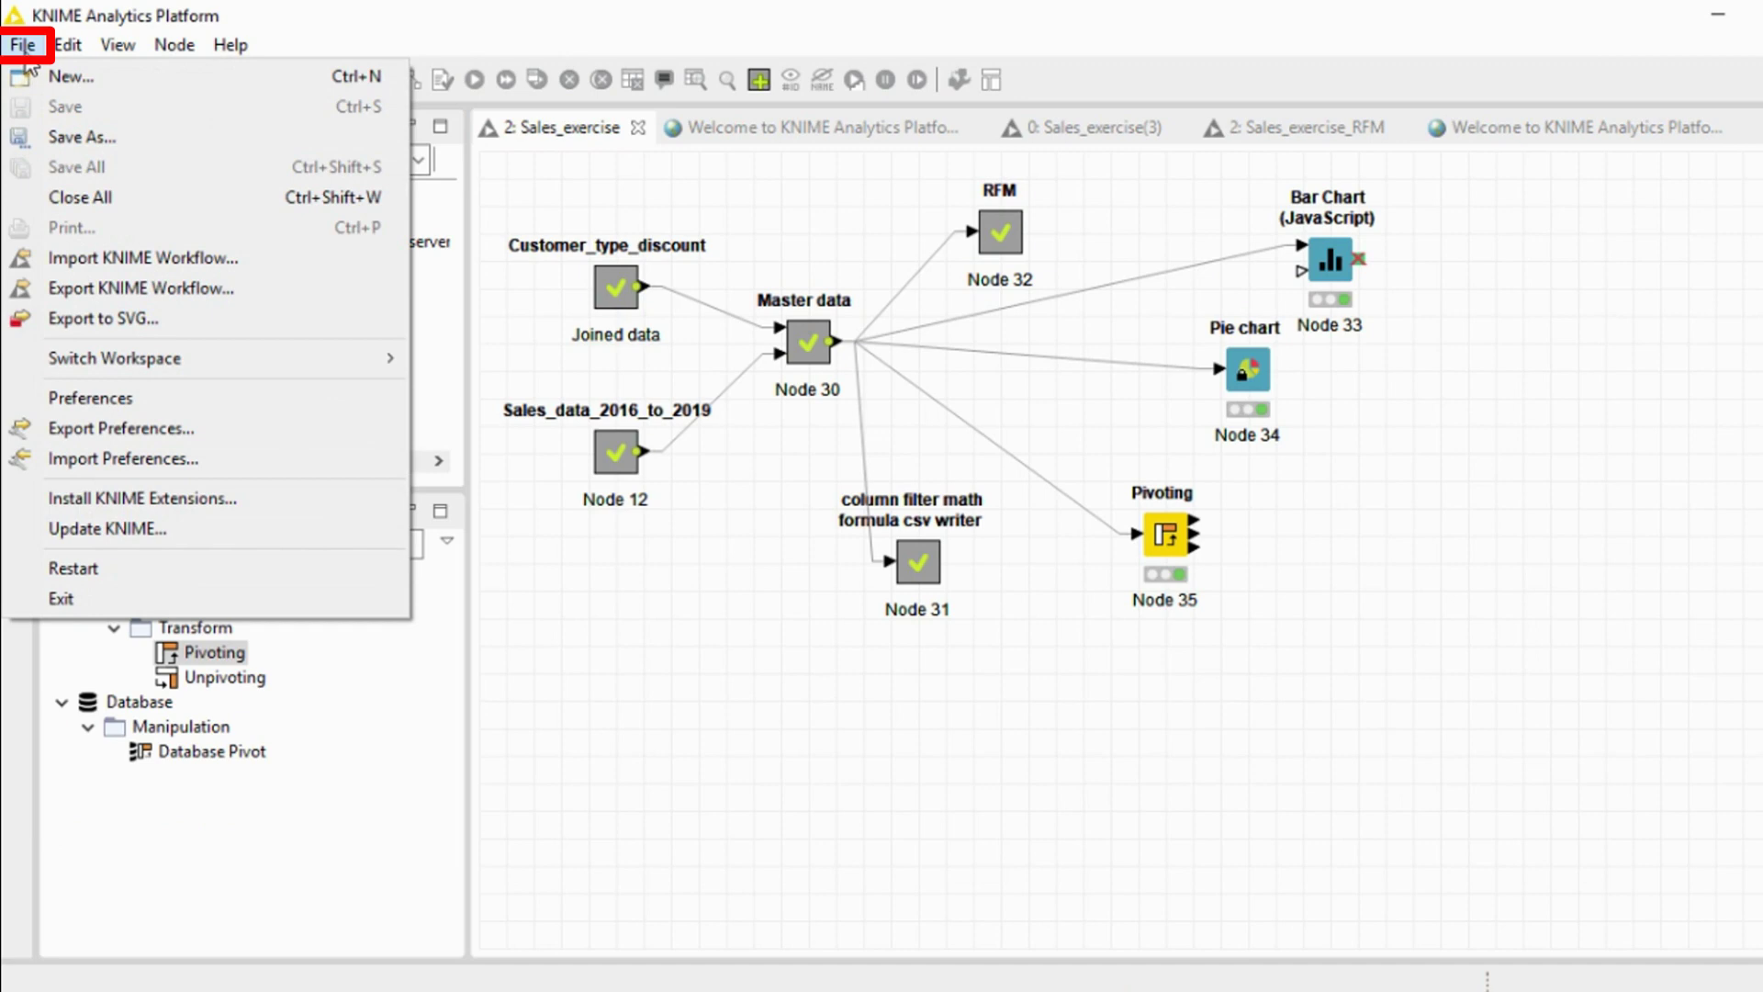
{"action": "left_click", "coordinate": [84, 264]}
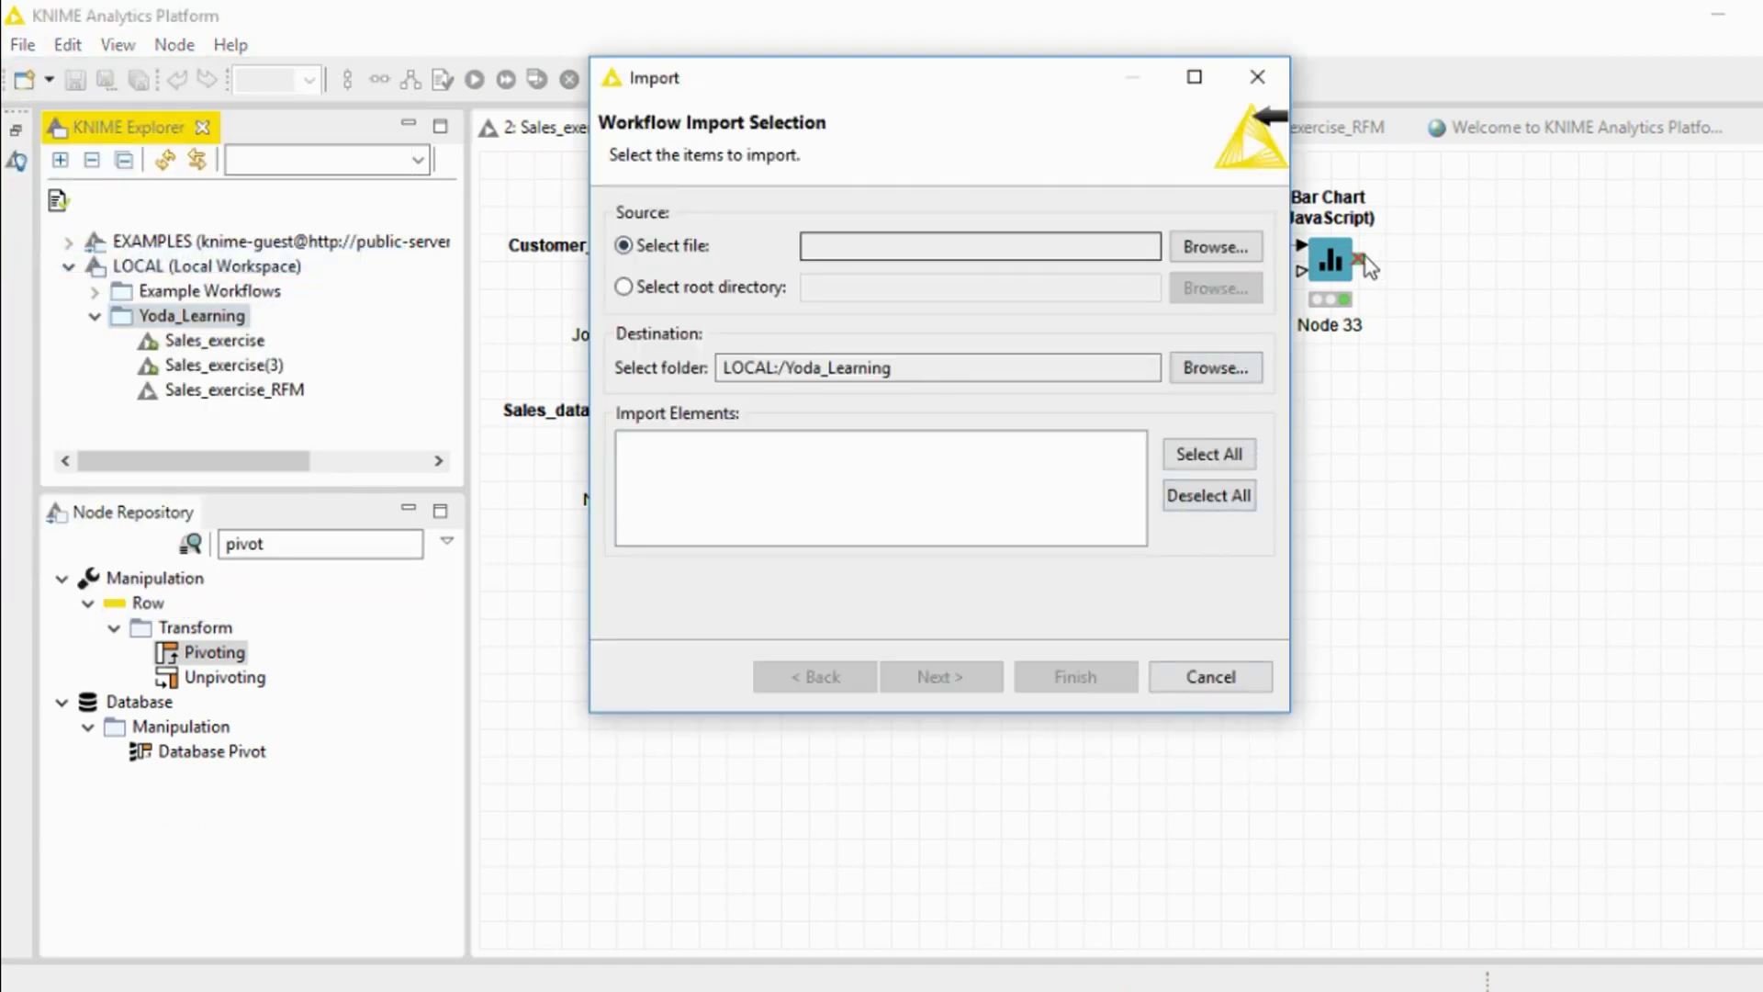
{"action": "left_click", "coordinate": [1220, 251]}
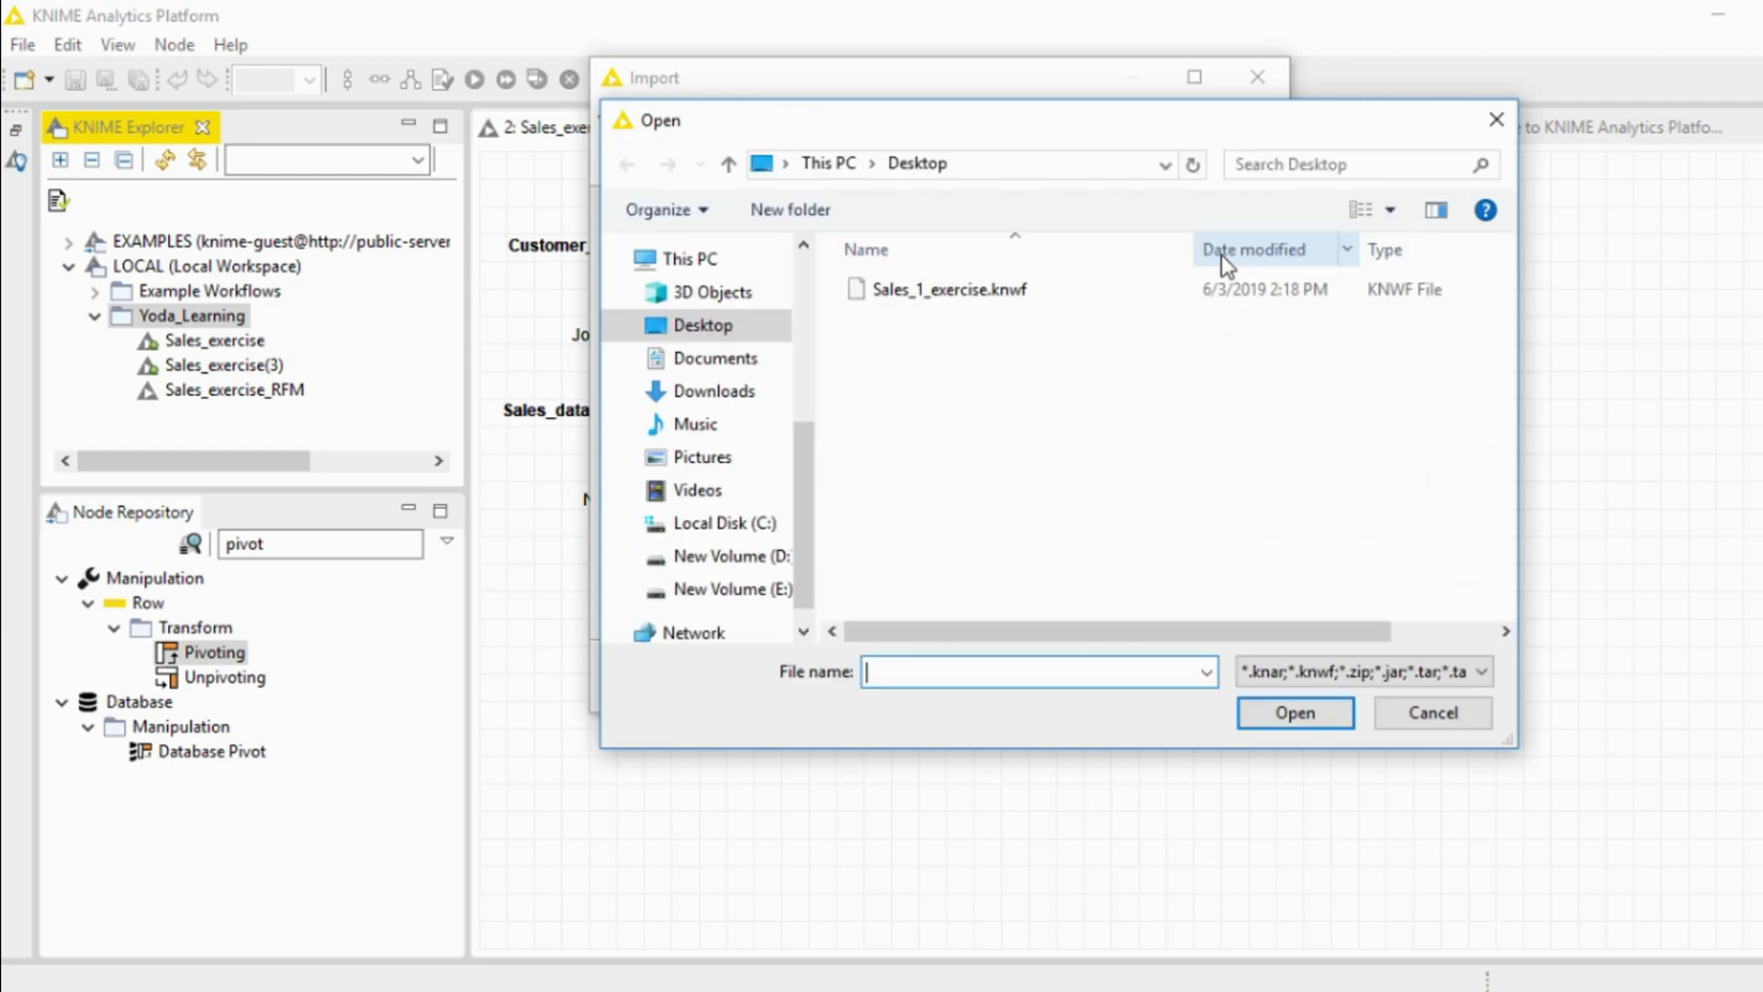
{"action": "double_click", "coordinate": [955, 292]}
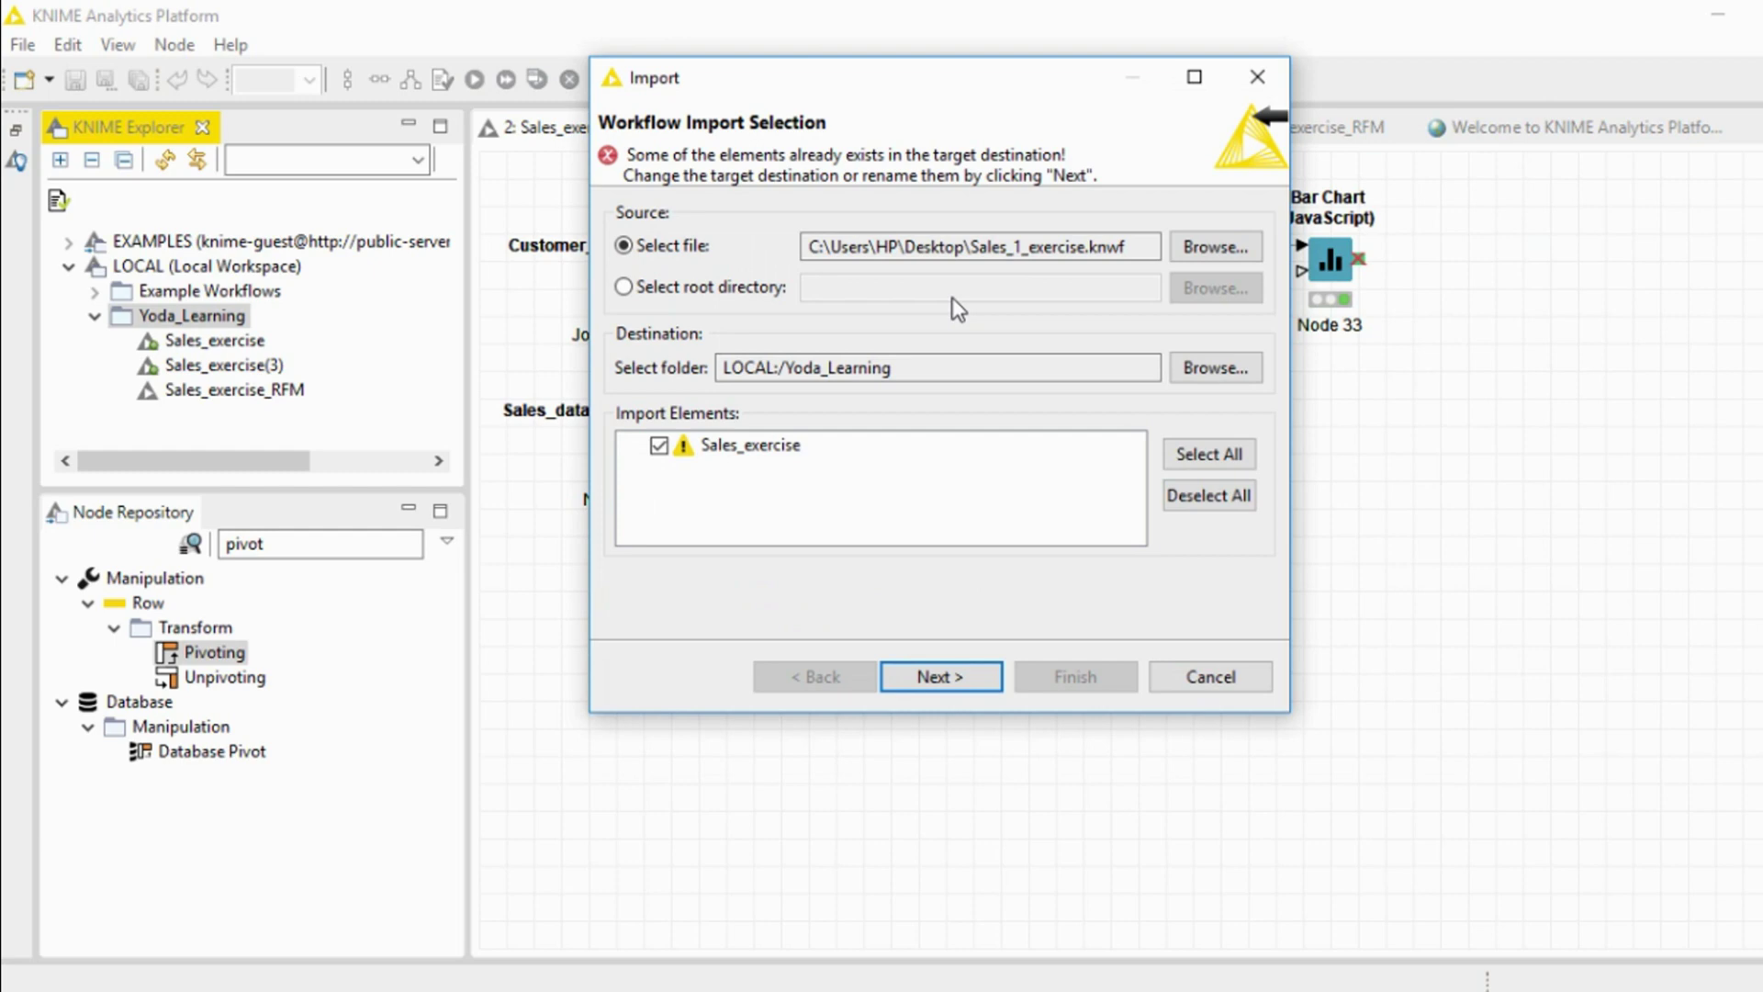
Step: Begin renaming the imported workflow to Sales_exercise_import in the import wizard
{"action": "left_click", "coordinate": [971, 682]}
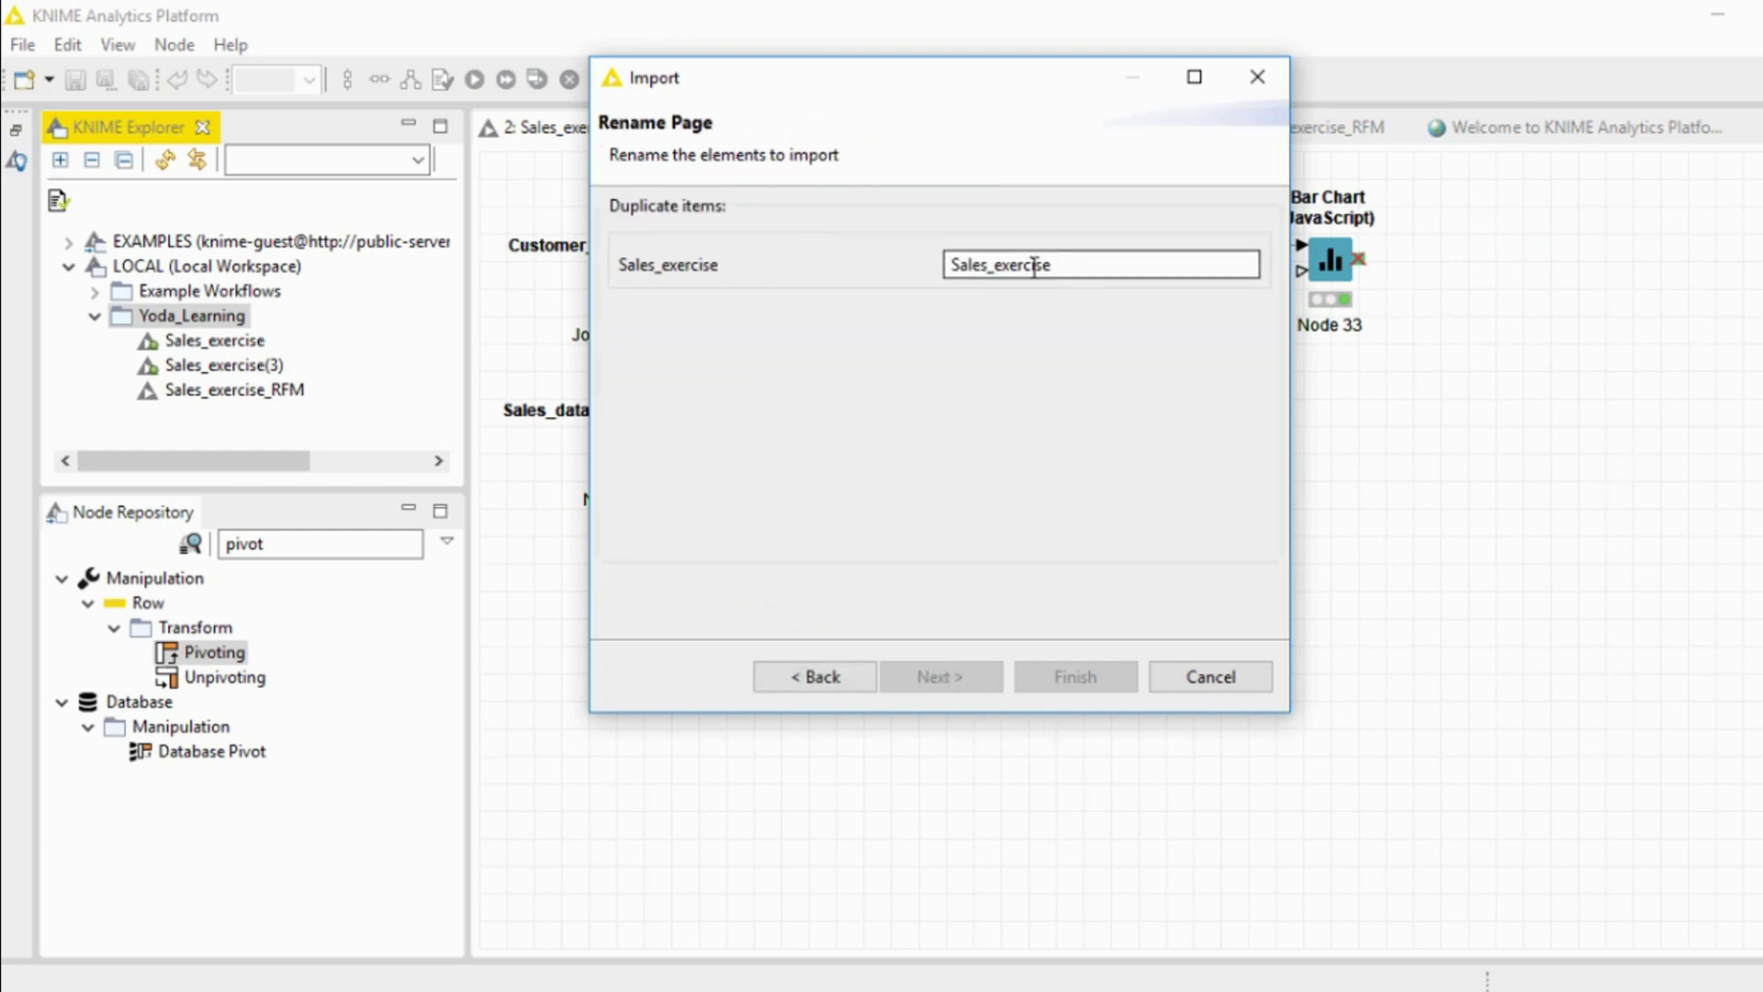
{"action": "left_click", "coordinate": [1076, 267]}
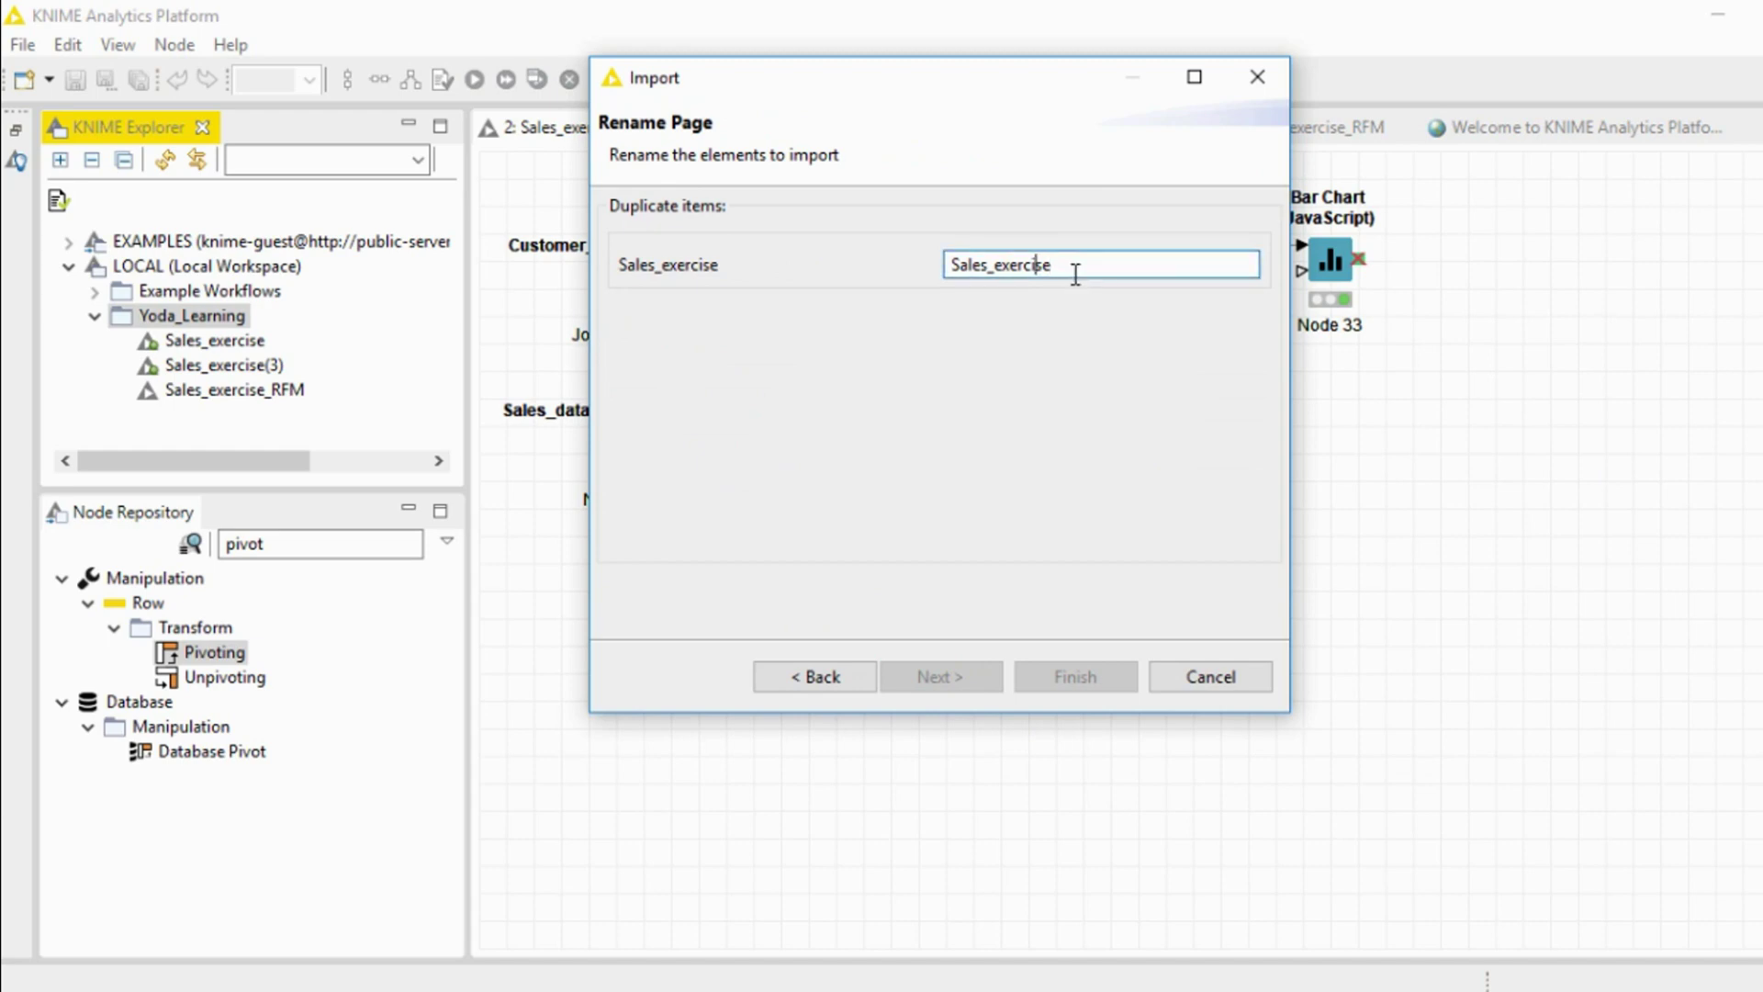
{"action": "key", "text": "Left"}
{"action": "key", "text": "Left"}
{"action": "key", "text": "Left"}
{"action": "type", "text": "_imp[or"}
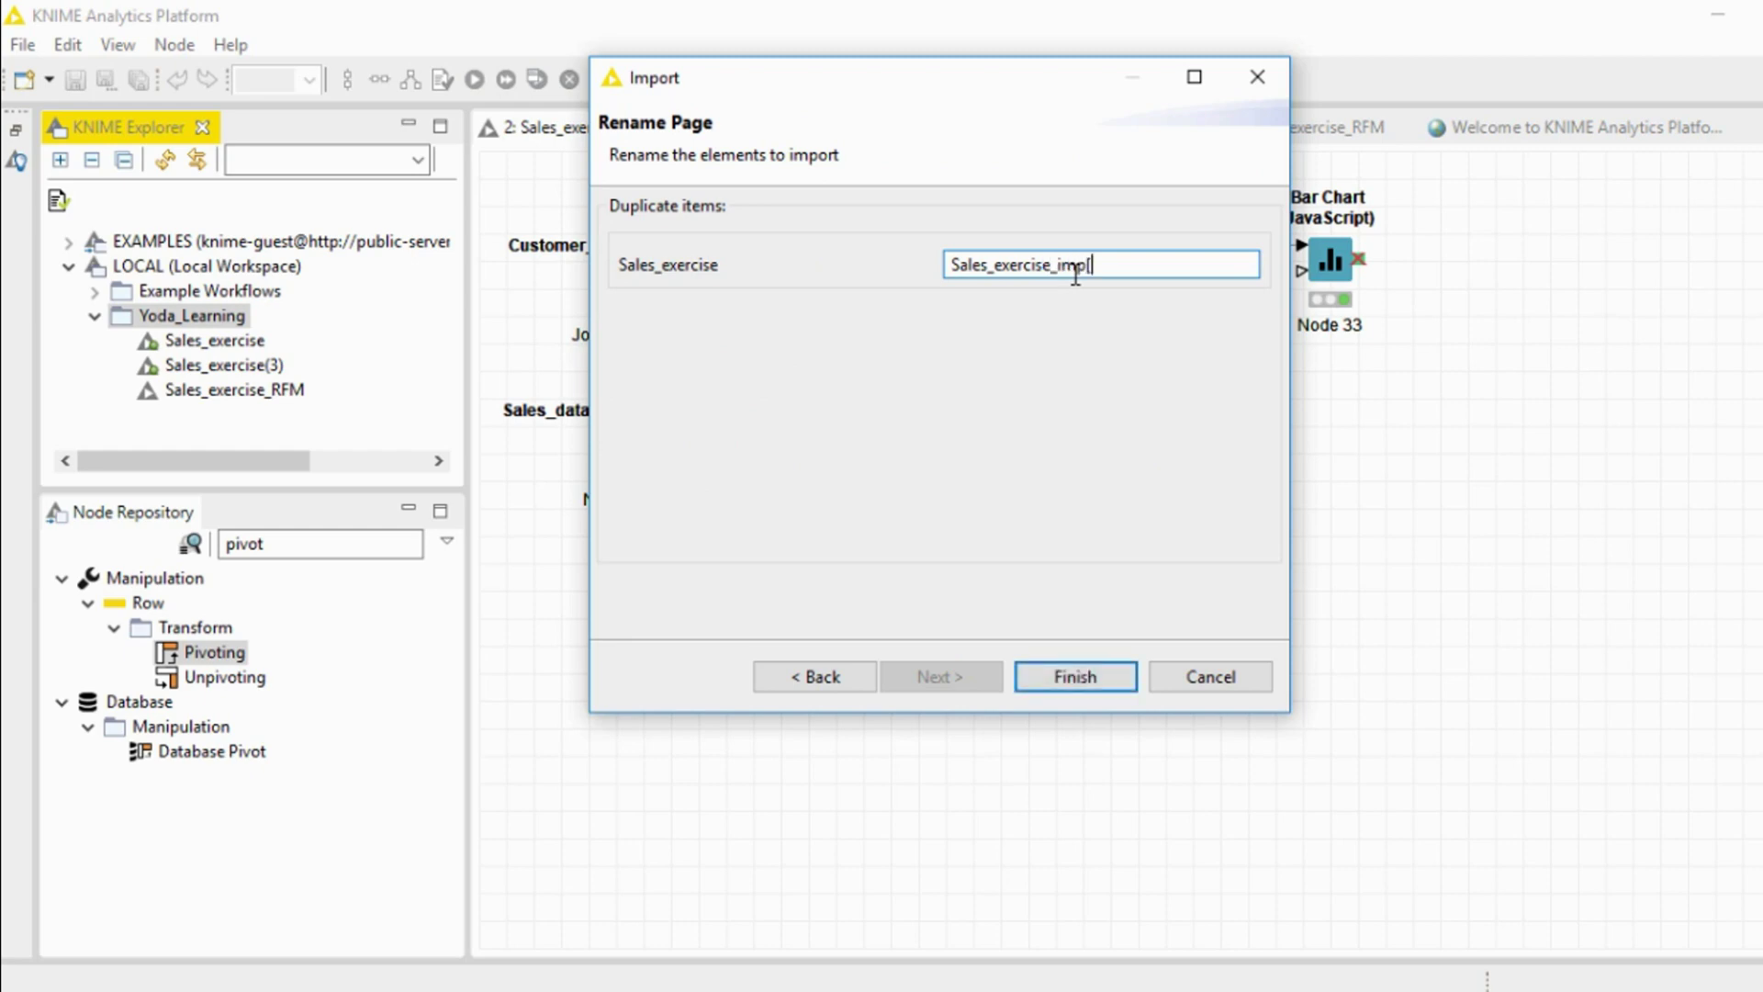
{"action": "key", "text": "BackSpace"}
{"action": "key", "text": "BackSpace"}
{"action": "key", "text": "BackSpace"}
Step: Complete the name Sales_exercise_import and finish the import into Yoda_Learning
{"action": "type", "text": "ort"}
{"action": "left_click", "coordinate": [1102, 668]}
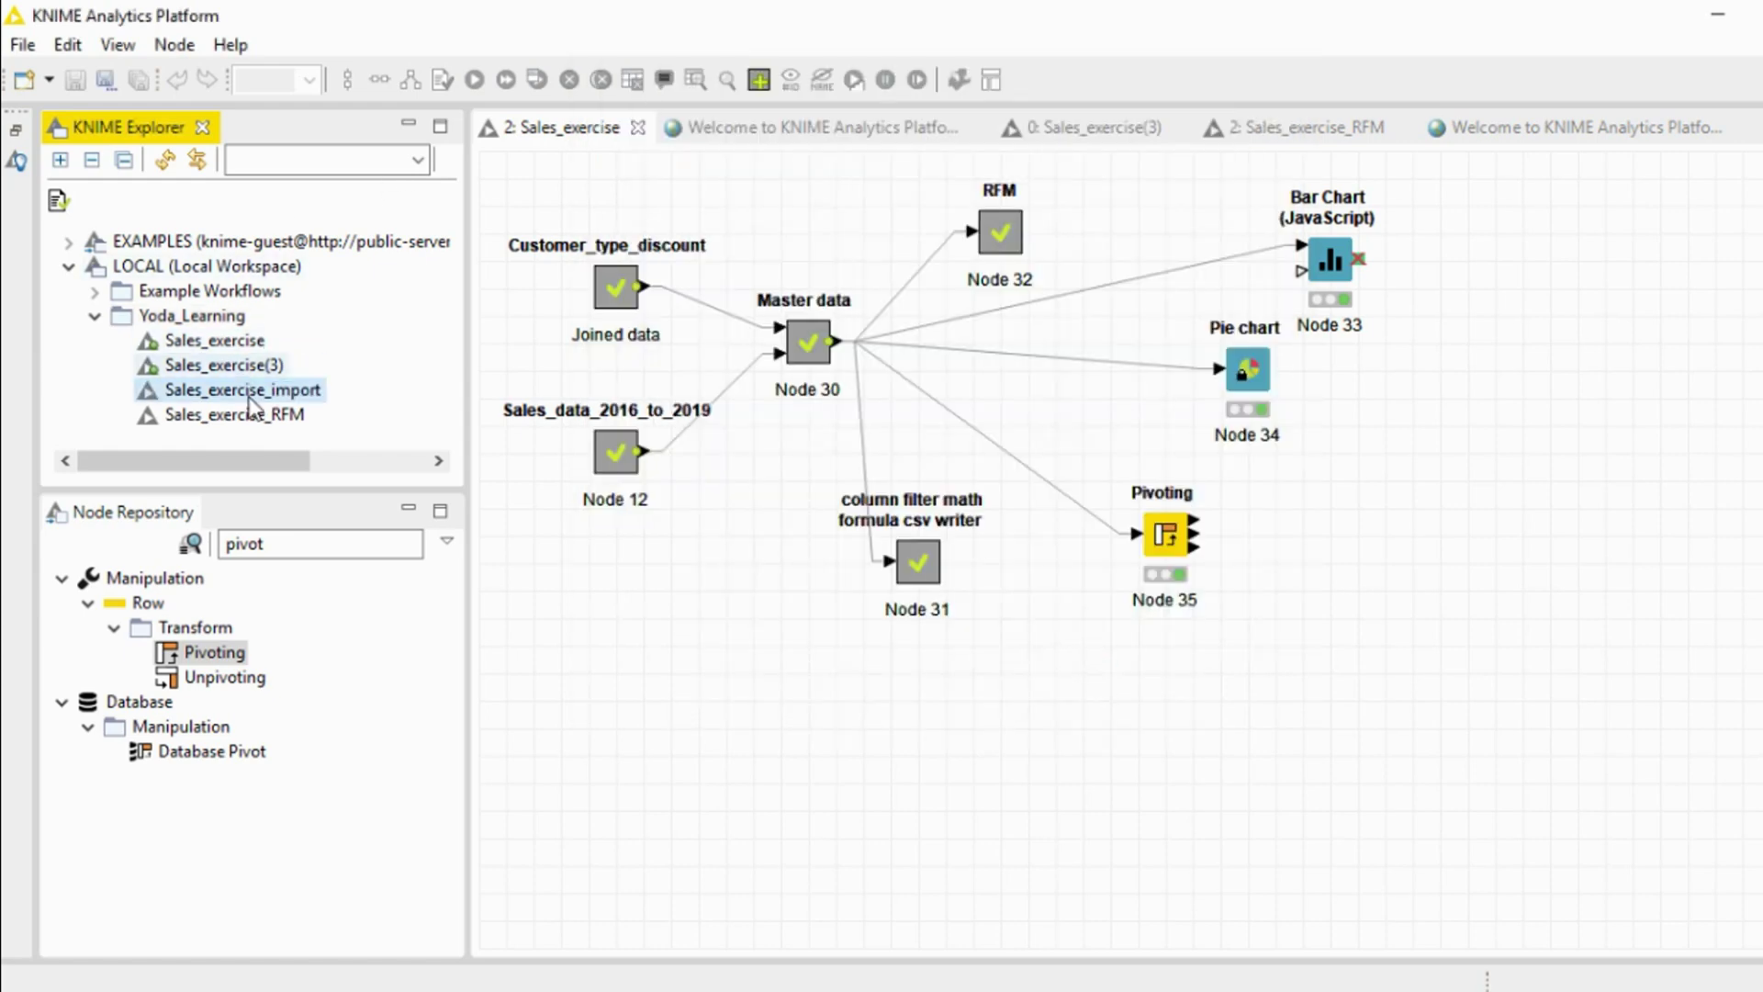
{"action": "double_click", "coordinate": [262, 391]}
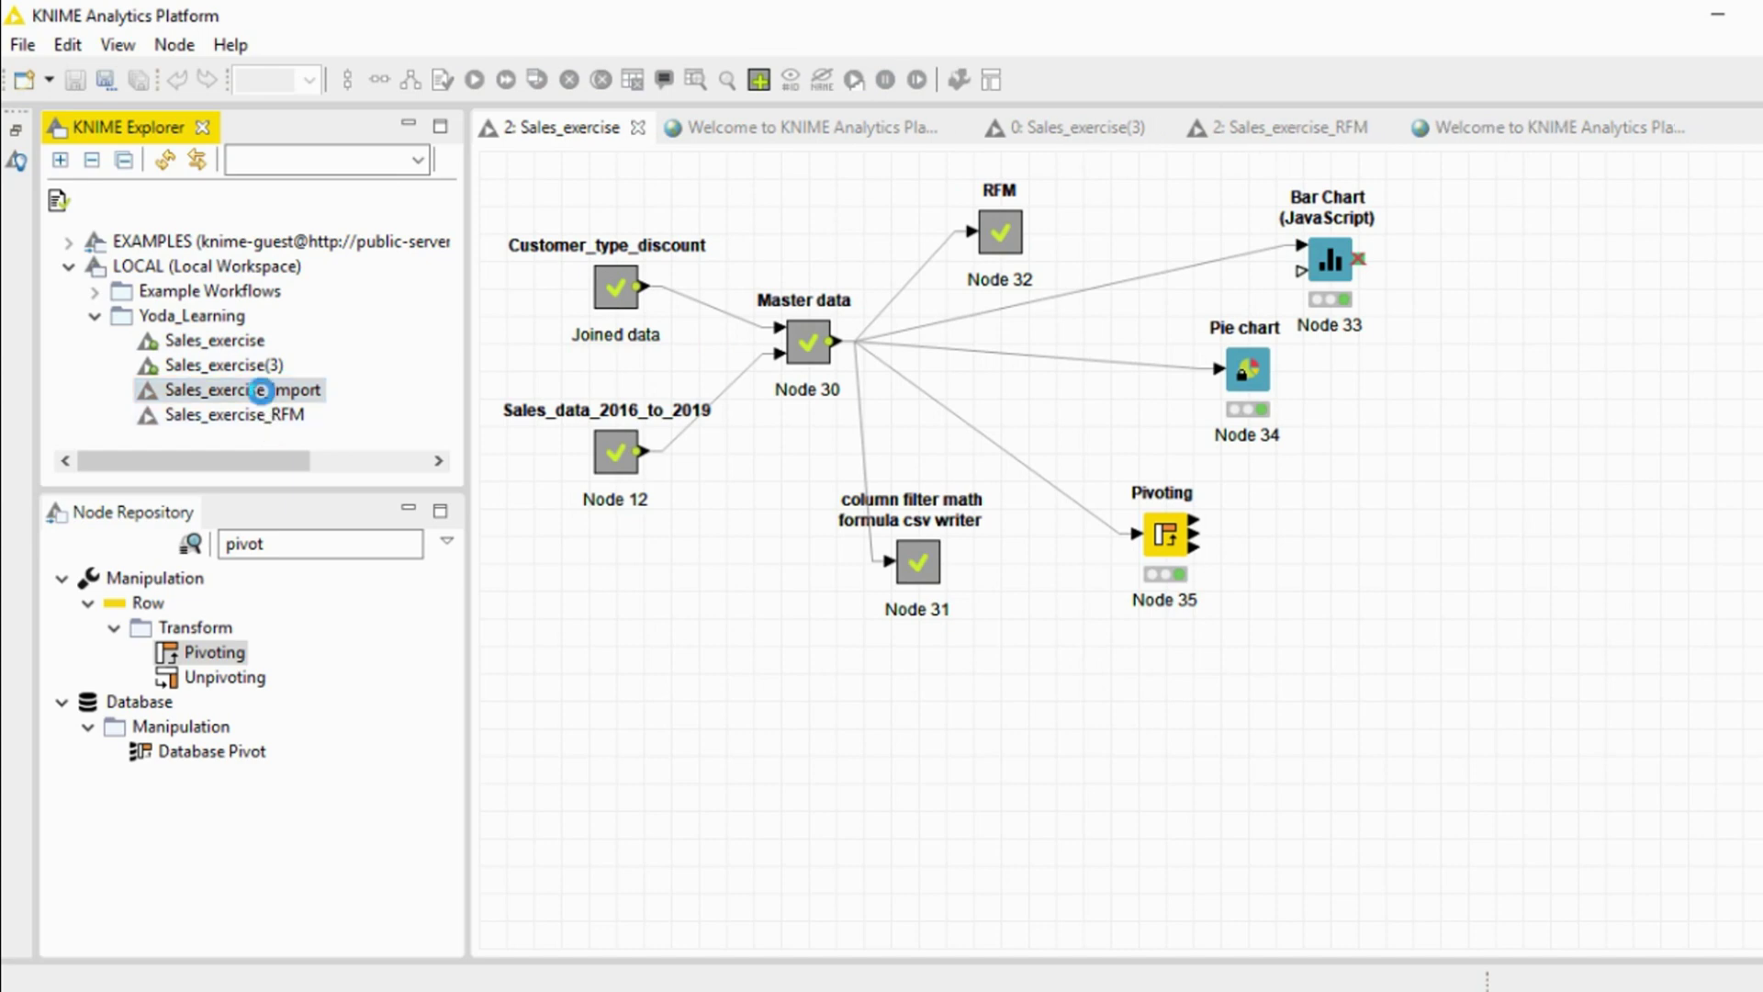
Step: Open Sales_exercise_import and switch between it and the original Sales_exercise to compare
{"action": "double_click", "coordinate": [285, 396]}
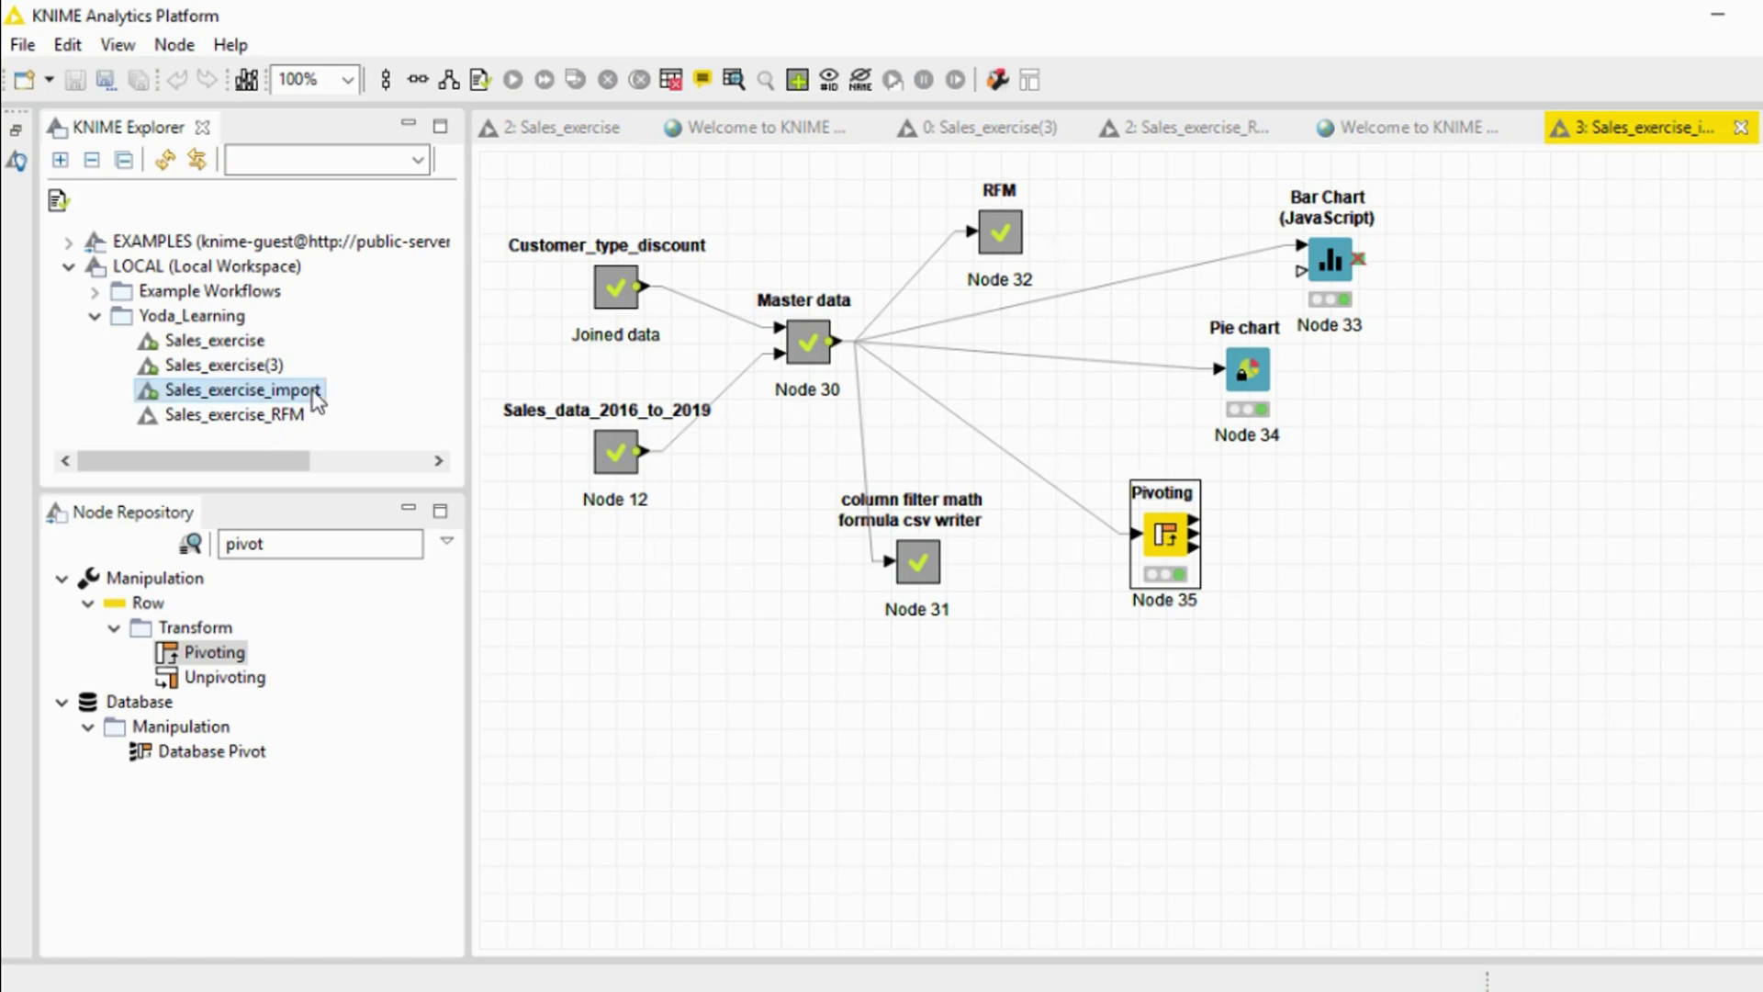
{"action": "double_click", "coordinate": [225, 342]}
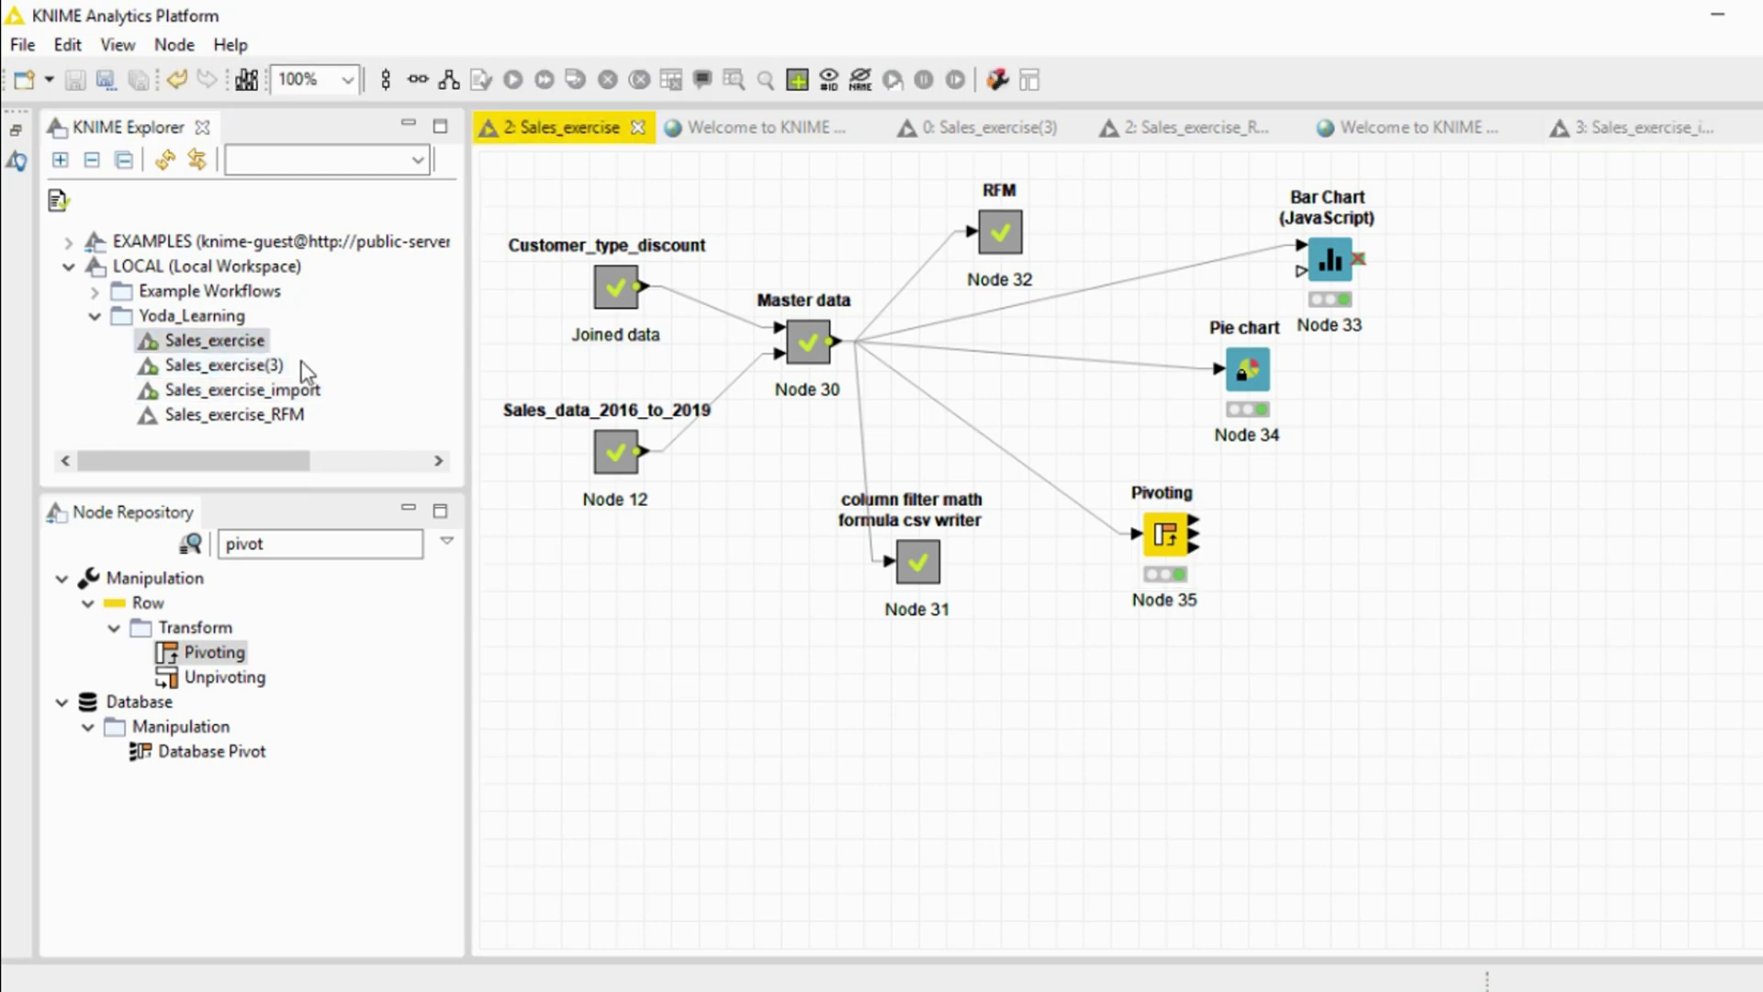
{"action": "double_click", "coordinate": [213, 390]}
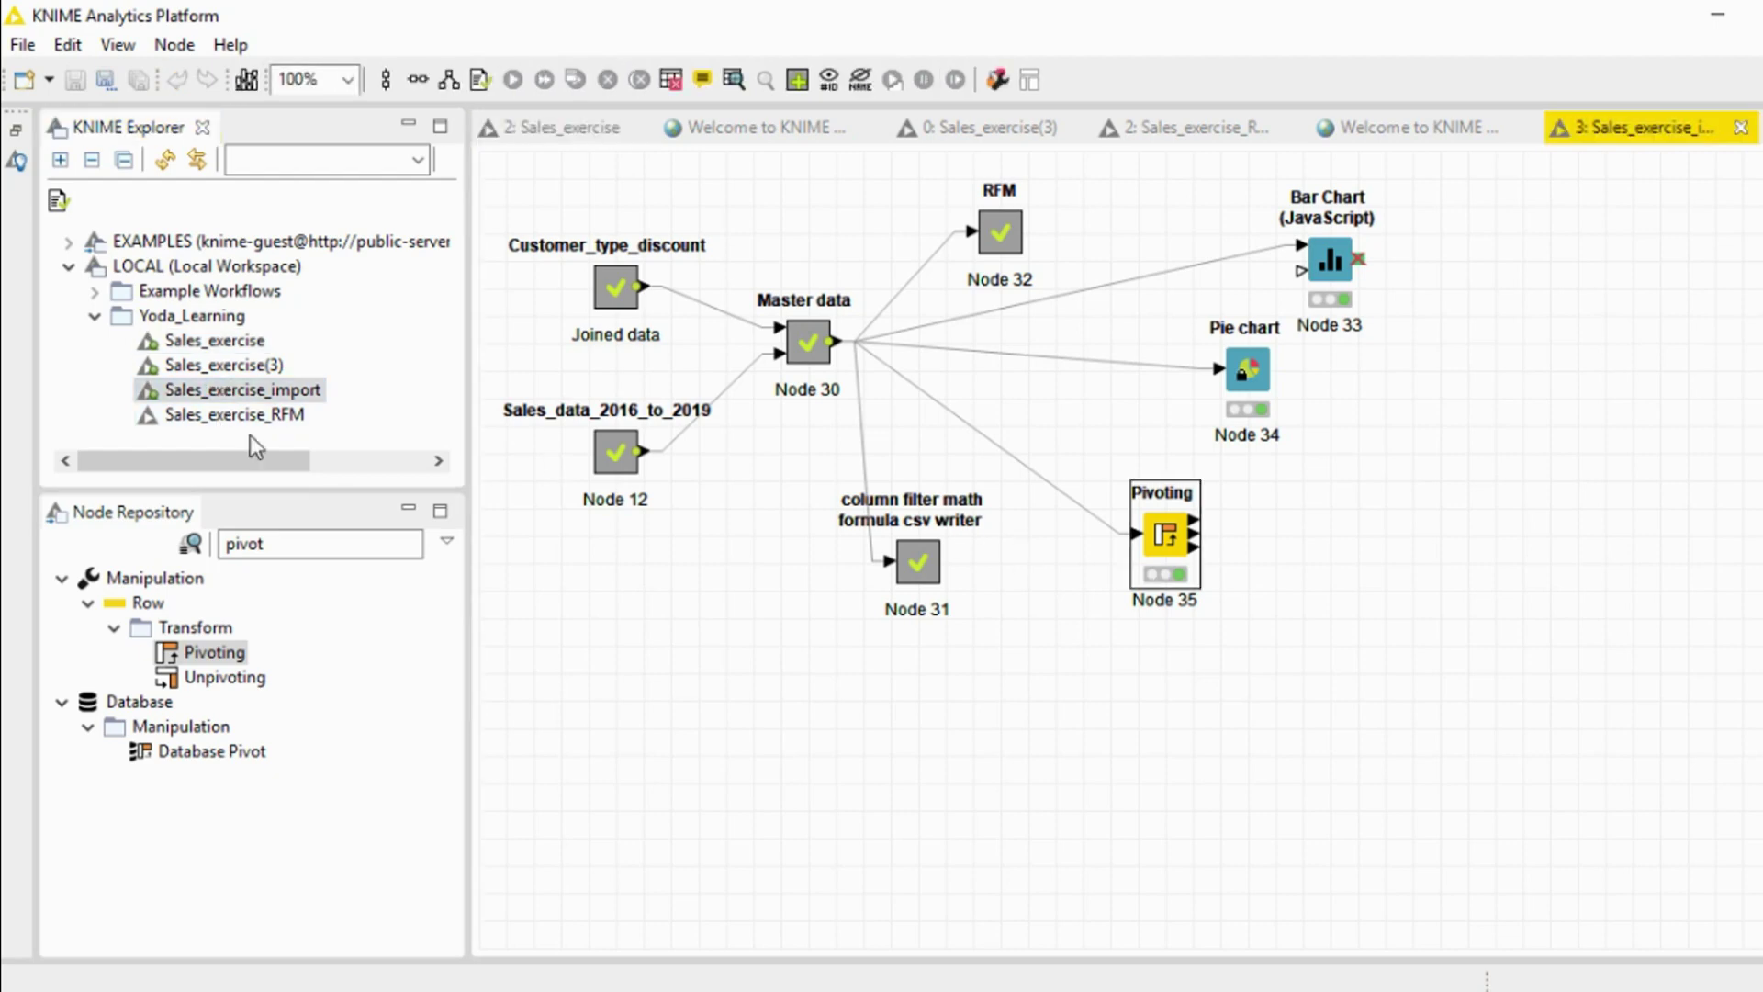